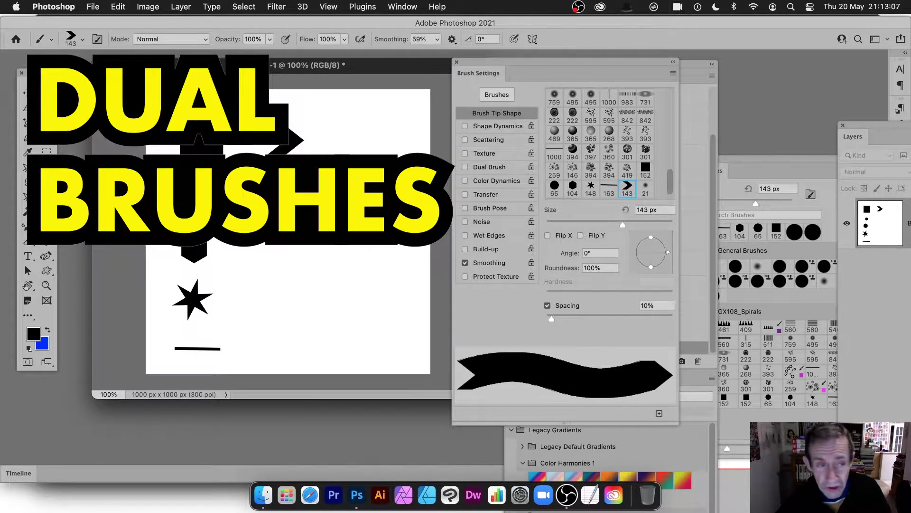
key("m")
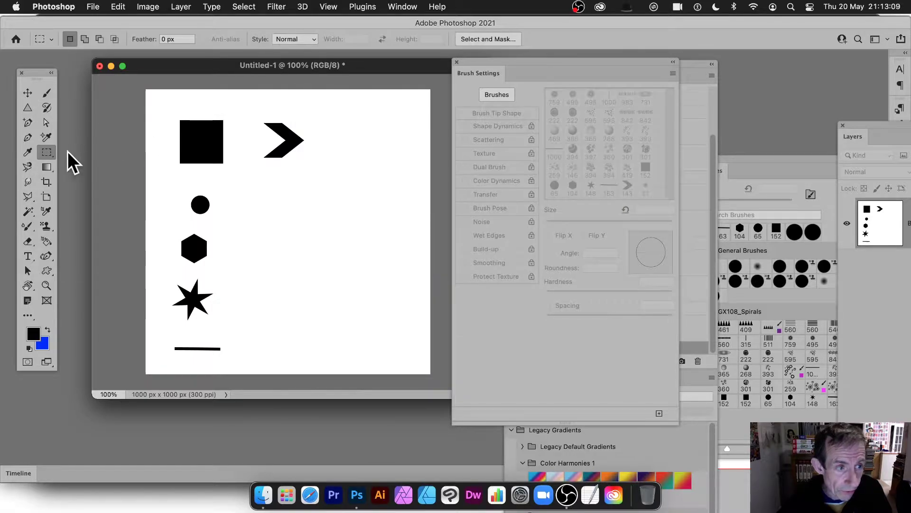
left_click_drag(158, 108, 234, 182)
left_click(119, 7)
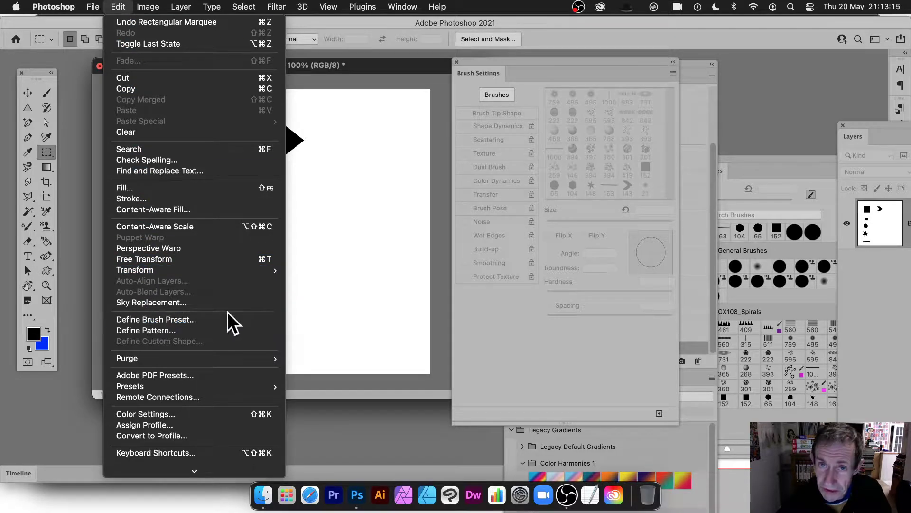
left_click(365, 198)
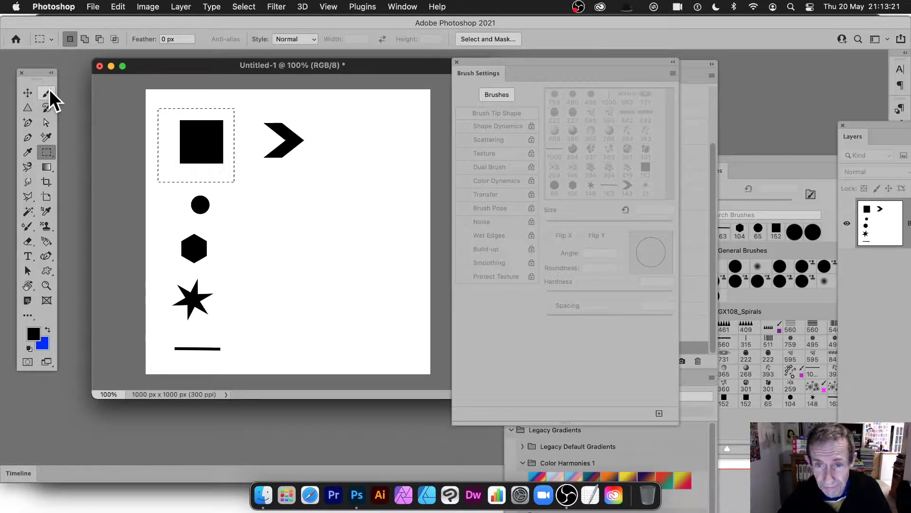
left_click(244, 6)
left_click(251, 33)
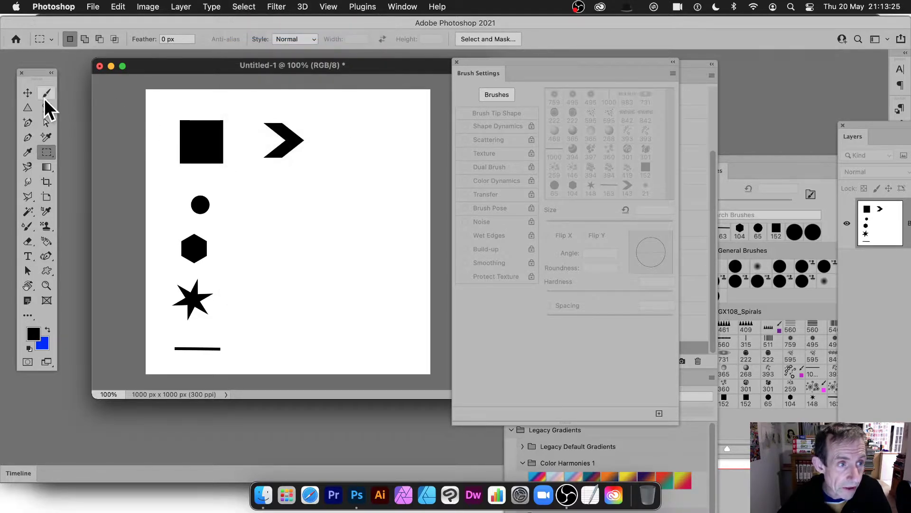
Select the Brush tool and pick the soft round 25 tip in Brush Settings.
left_click(47, 91)
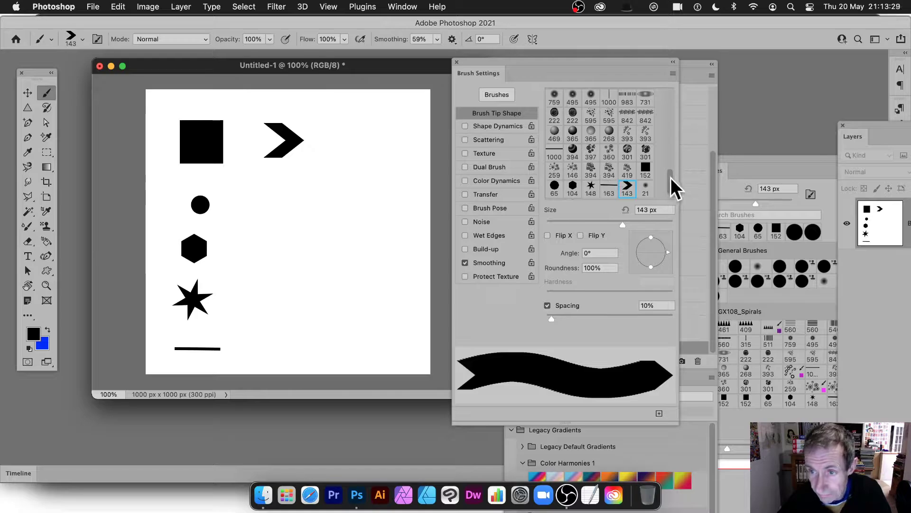
scroll(671, 183, "down", 2)
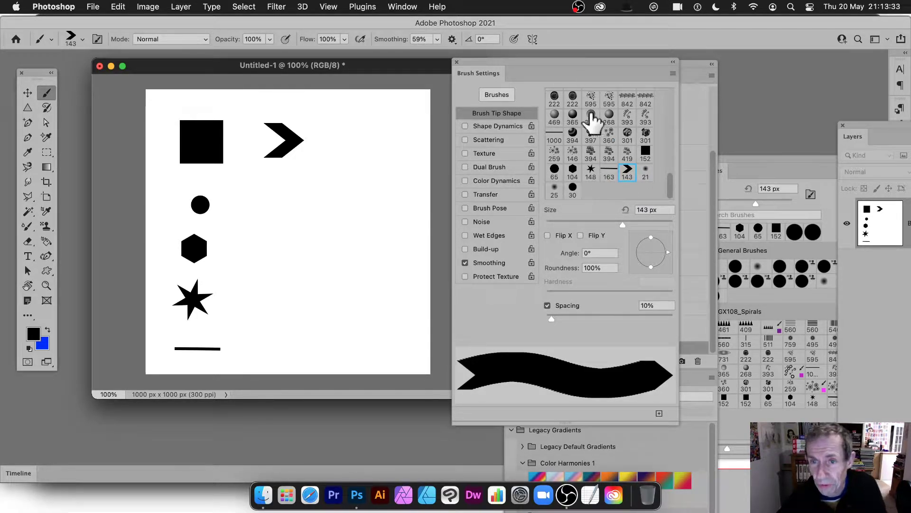
left_click_drag(676, 178, 673, 119)
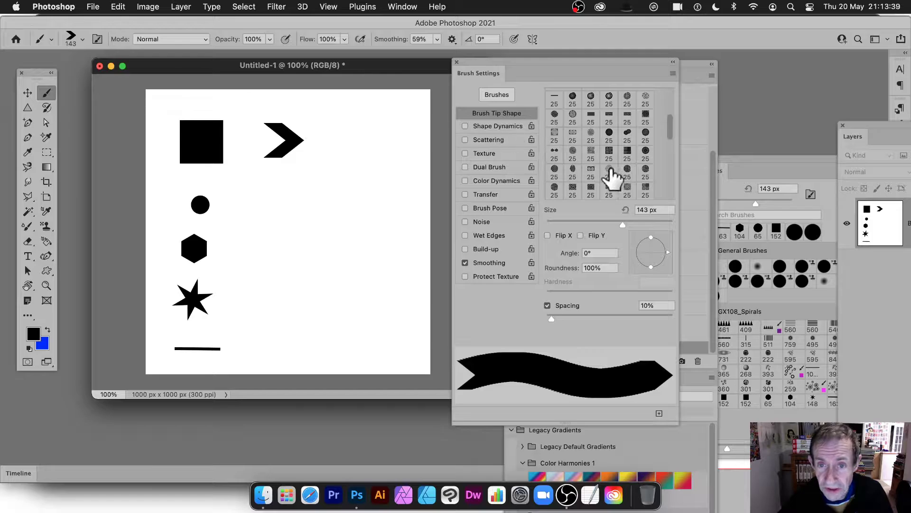
left_click_drag(673, 124, 671, 202)
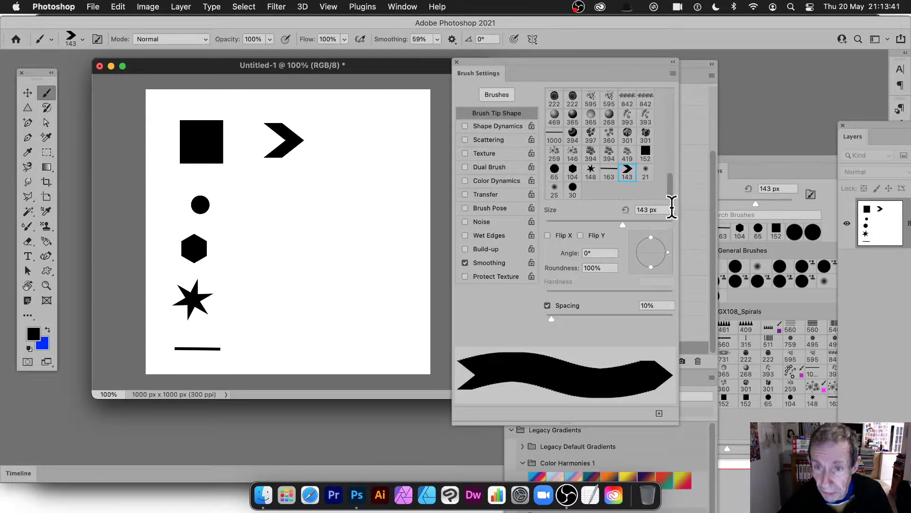
left_click(554, 187)
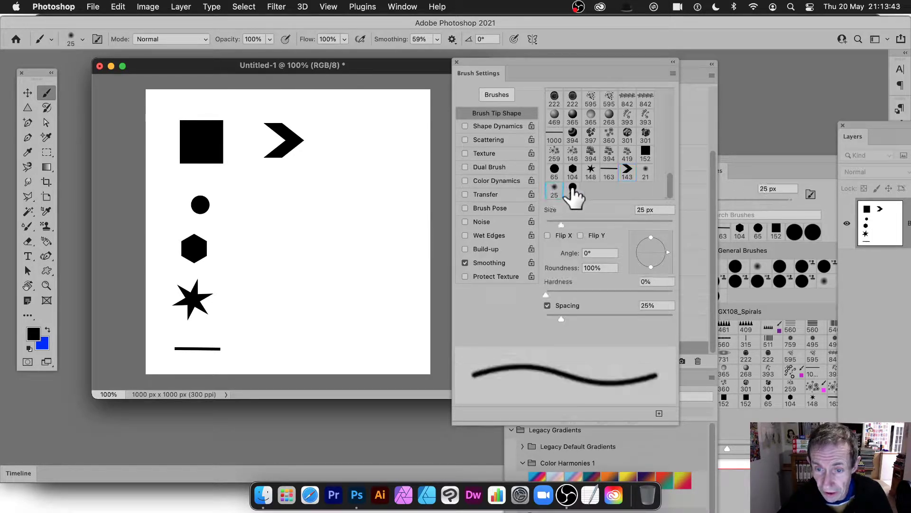
Enlarge the soft round brush to 162 px with the preset picker Size slider.
left_click(82, 39)
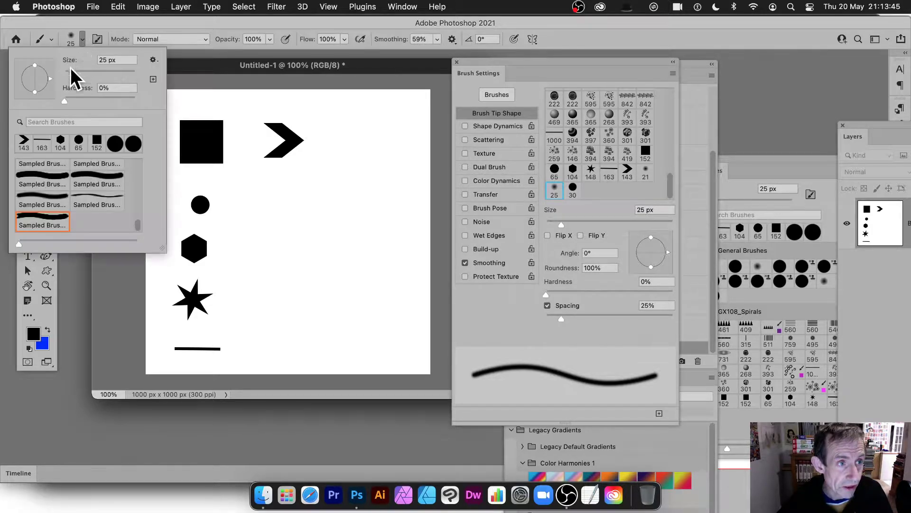
left_click_drag(68, 75, 111, 75)
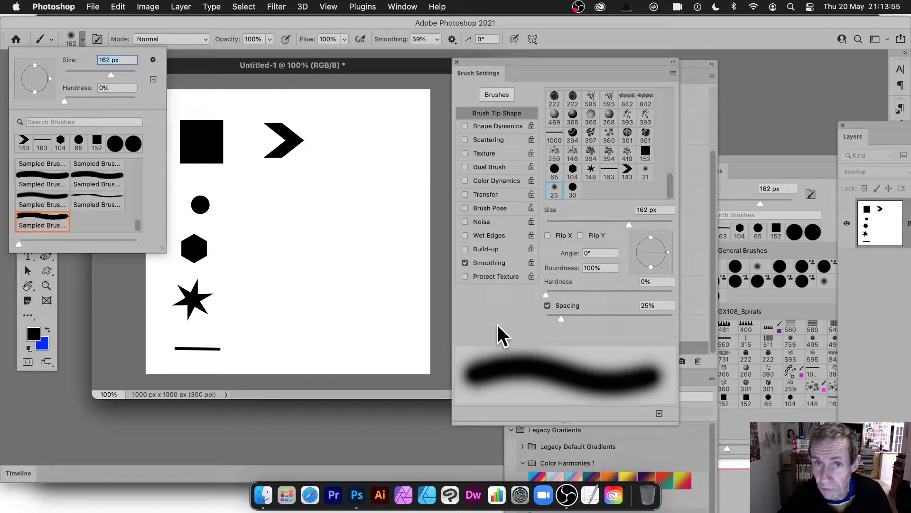
left_click(401, 6)
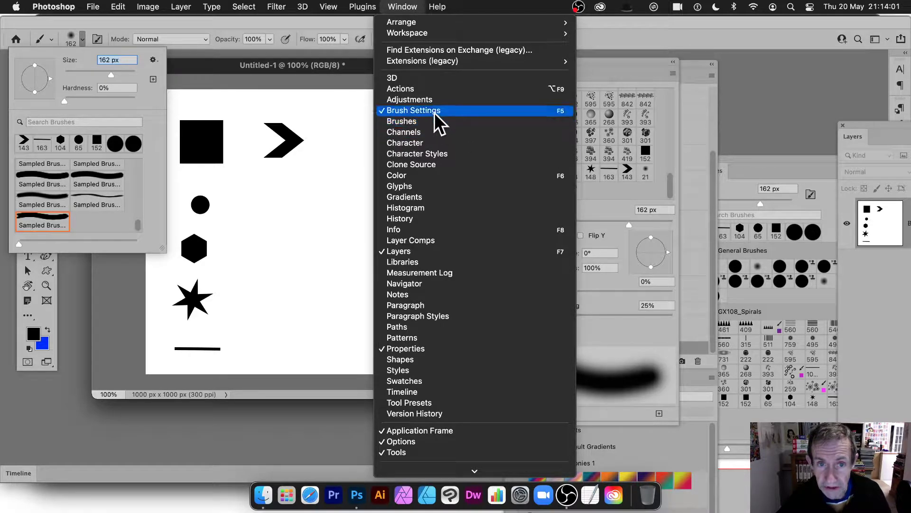
Turn on Dual Brush and set its blend mode to Multiply.
left_click(669, 128)
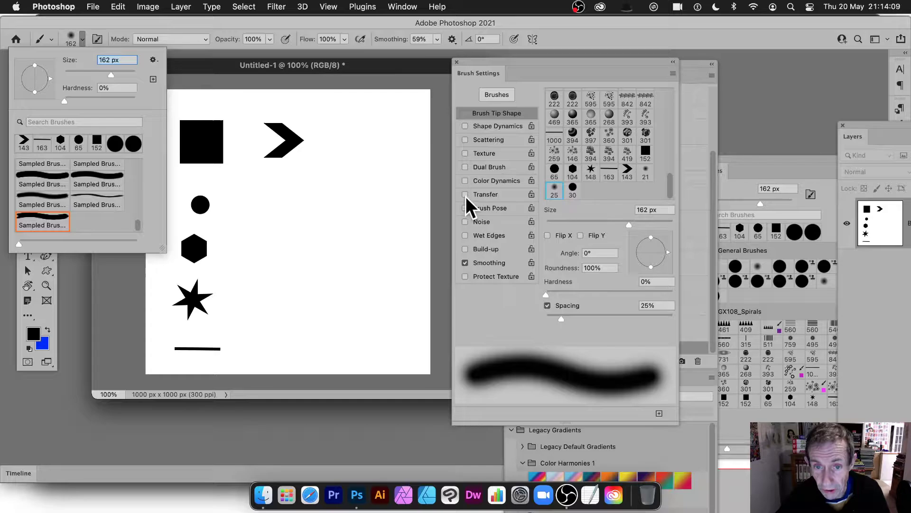
left_click(488, 166)
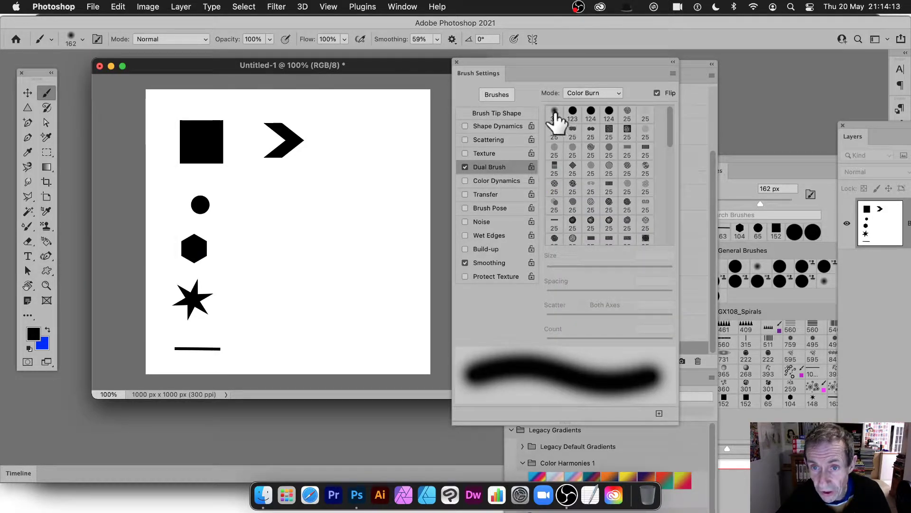
left_click(574, 94)
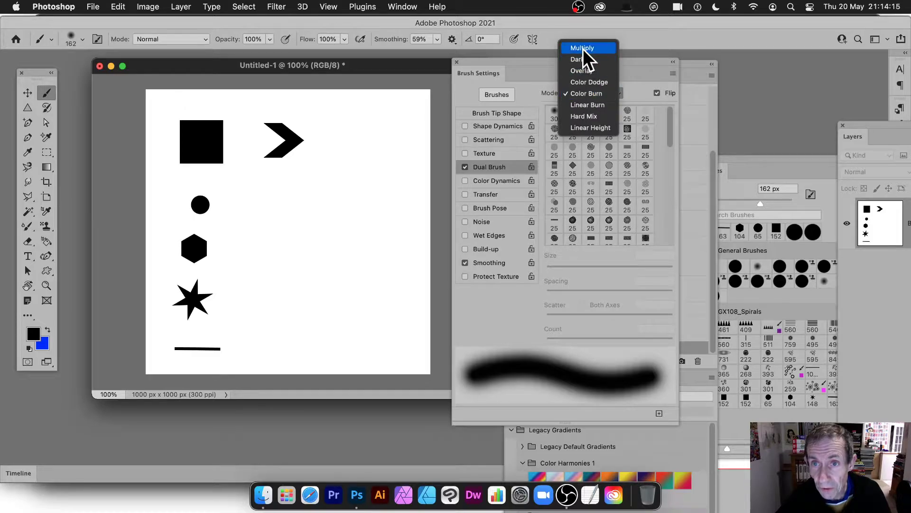
left_click(583, 48)
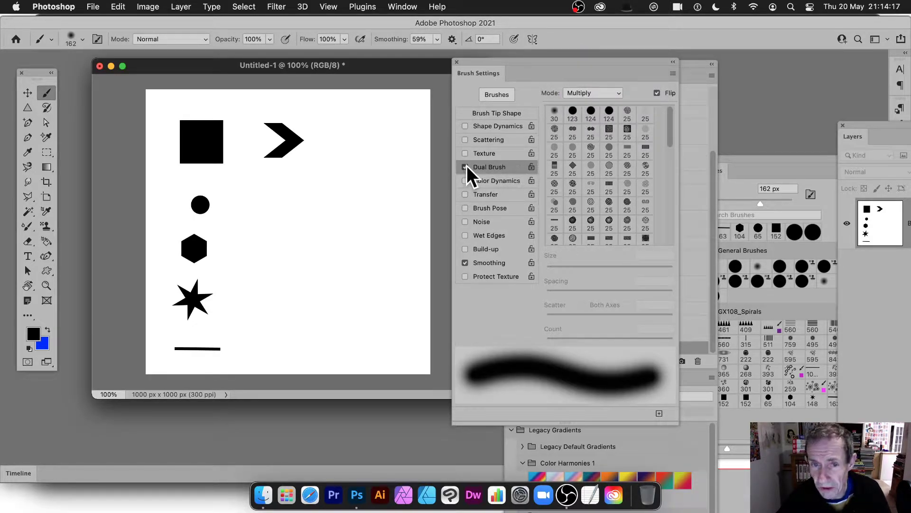
Choose the 30 tip as the second brush, keep Multiply, and size it to 75 px.
left_click(556, 115)
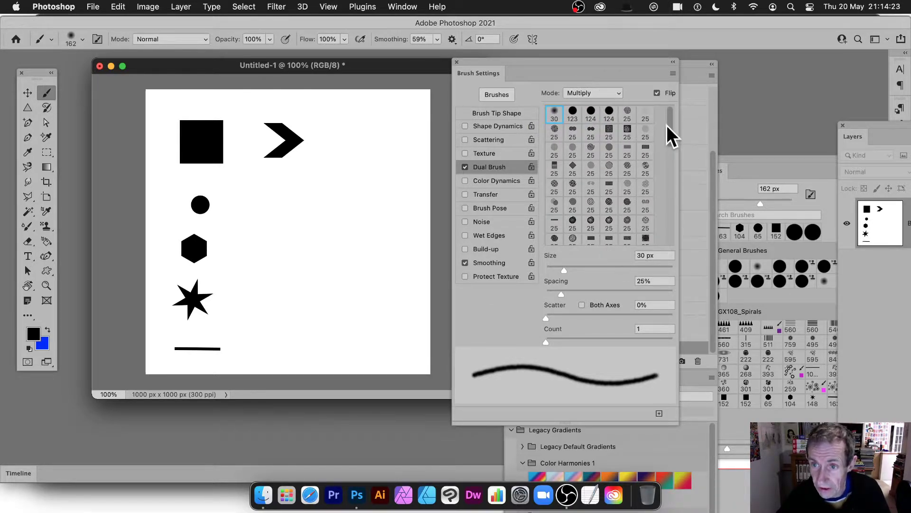
mouse_move(669, 135)
left_mouse_down()
mouse_move(678, 266)
mouse_move(706, 89)
left_mouse_up()
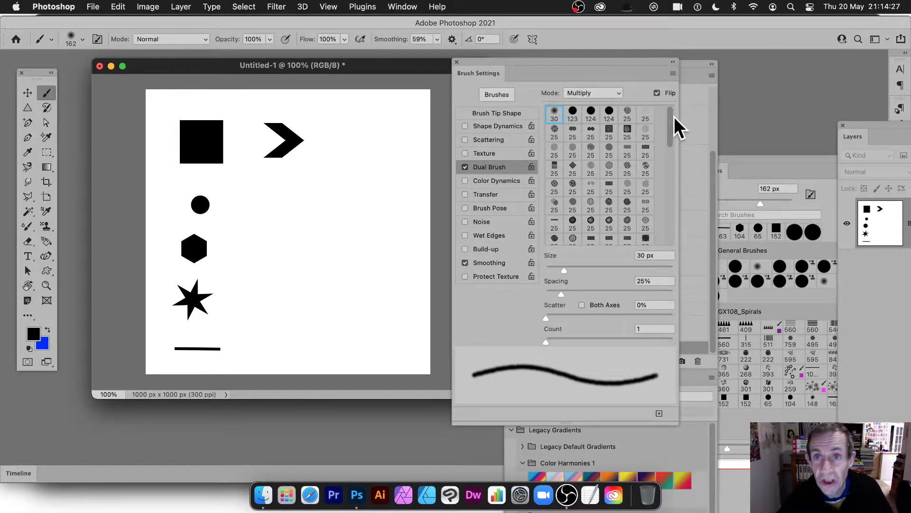
mouse_move(674, 128)
left_mouse_down()
mouse_move(676, 179)
mouse_move(678, 116)
left_mouse_up()
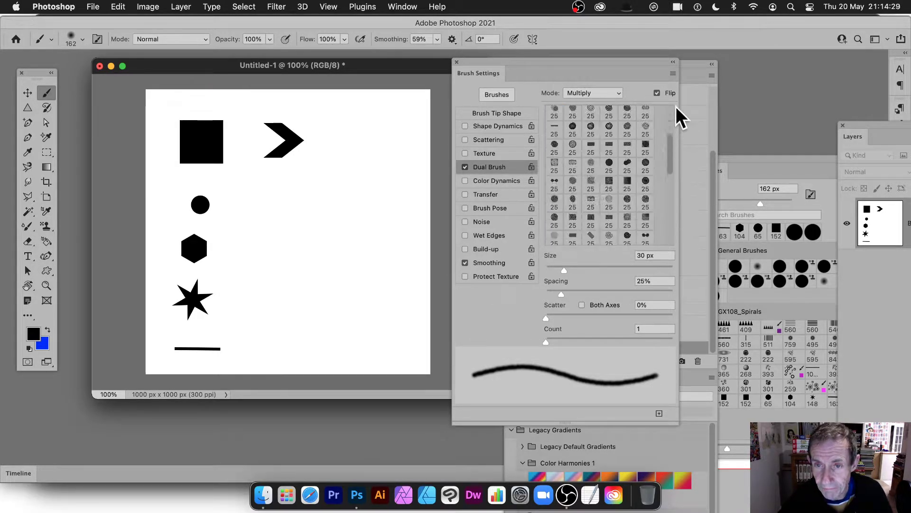
left_click(578, 94)
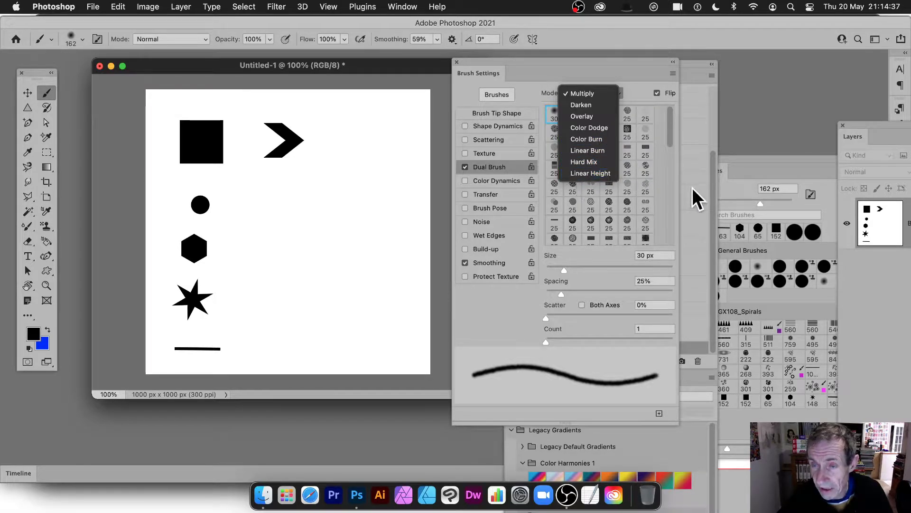
left_click(675, 148)
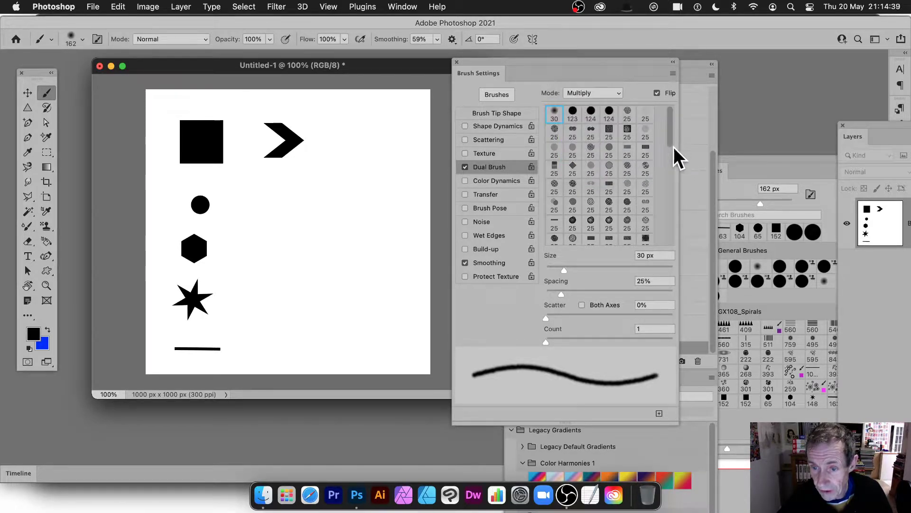
mouse_move(563, 270)
left_mouse_down()
mouse_move(619, 271)
mouse_move(584, 271)
mouse_move(593, 270)
left_mouse_up()
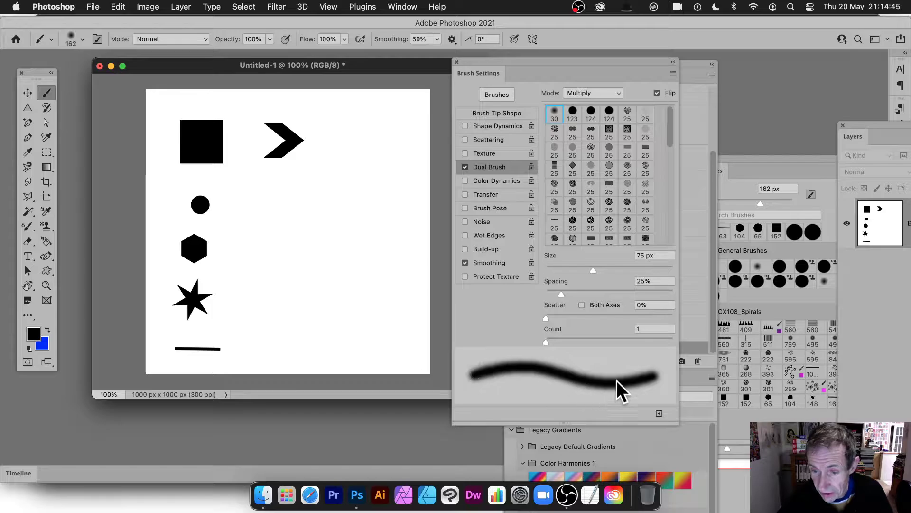
Set the dual tip to 64 px, 10% spacing, 296% scatter and paint a test stroke beside the hexagon.
left_click(465, 167)
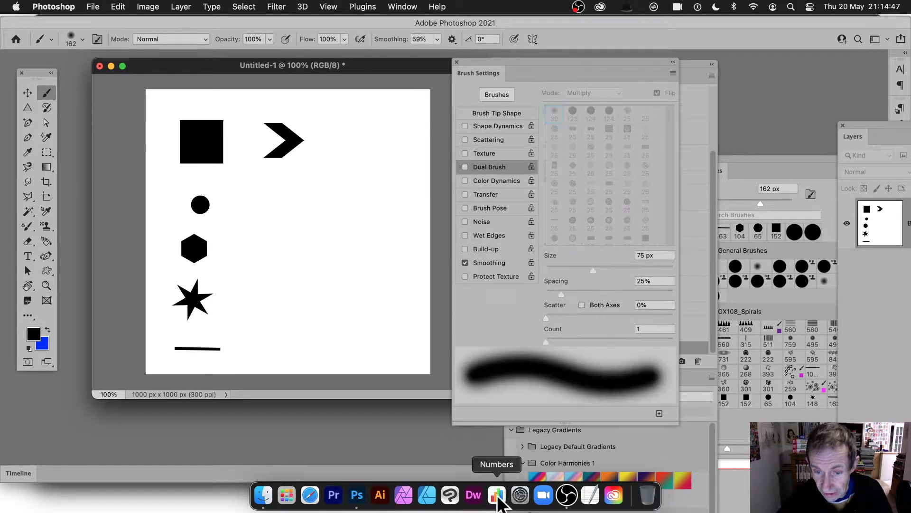
left_click(467, 167)
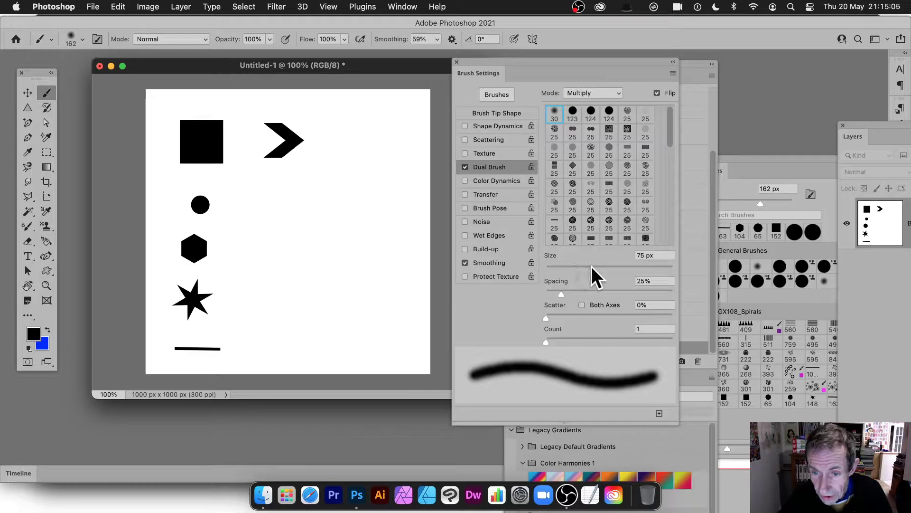
mouse_move(596, 275)
left_mouse_down()
mouse_move(614, 276)
mouse_move(586, 280)
mouse_move(576, 293)
mouse_move(591, 293)
mouse_move(565, 292)
mouse_move(604, 295)
mouse_move(595, 294)
left_mouse_up()
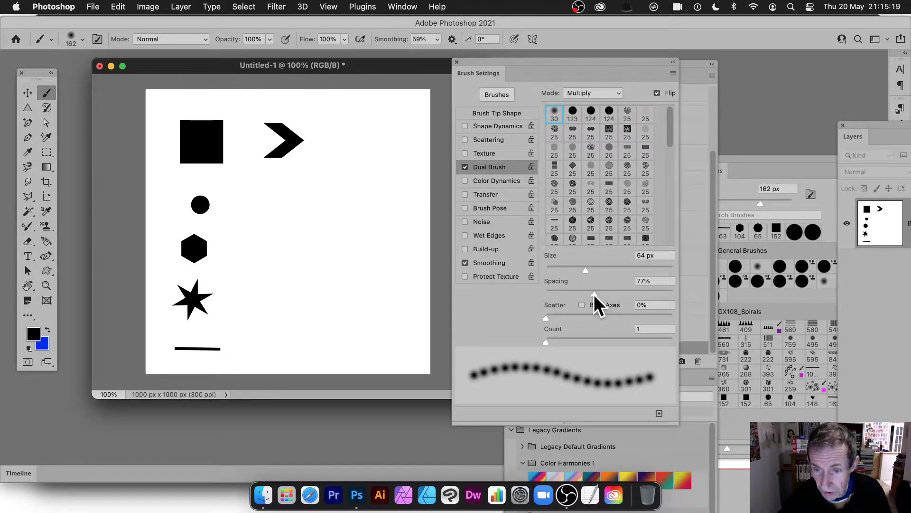
mouse_move(547, 316)
left_mouse_down()
mouse_move(585, 316)
mouse_move(572, 316)
mouse_move(583, 316)
mouse_move(580, 291)
mouse_move(553, 292)
left_mouse_up()
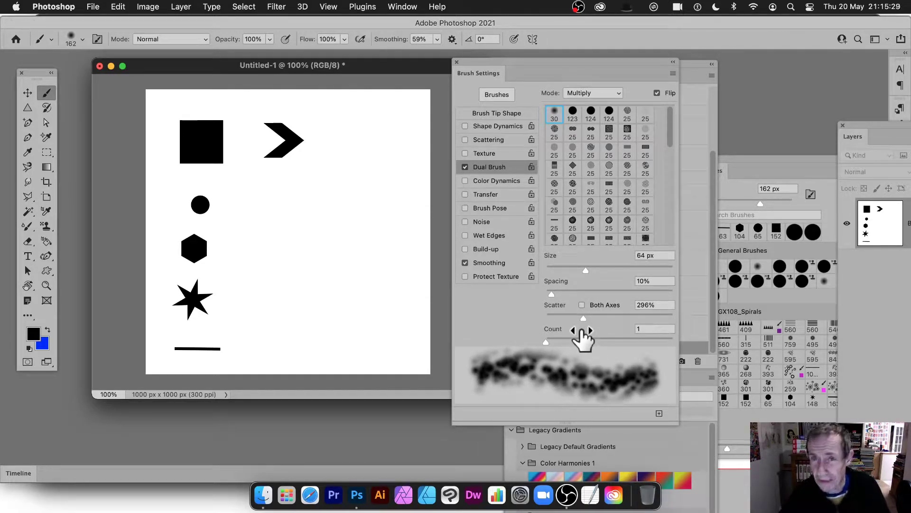
mouse_move(245, 246)
left_mouse_down()
mouse_move(364, 230)
mouse_move(428, 252)
mouse_move(435, 265)
mouse_move(425, 305)
mouse_move(350, 336)
mouse_move(259, 317)
left_mouse_up()
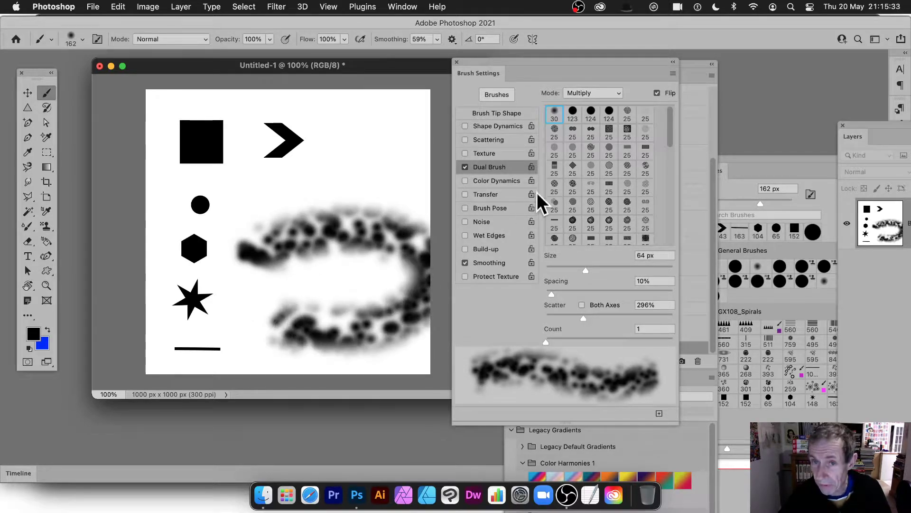
Undo the scattered stroke, then paint and undo a plain soft hook stroke without Dual Brush.
key("super+z")
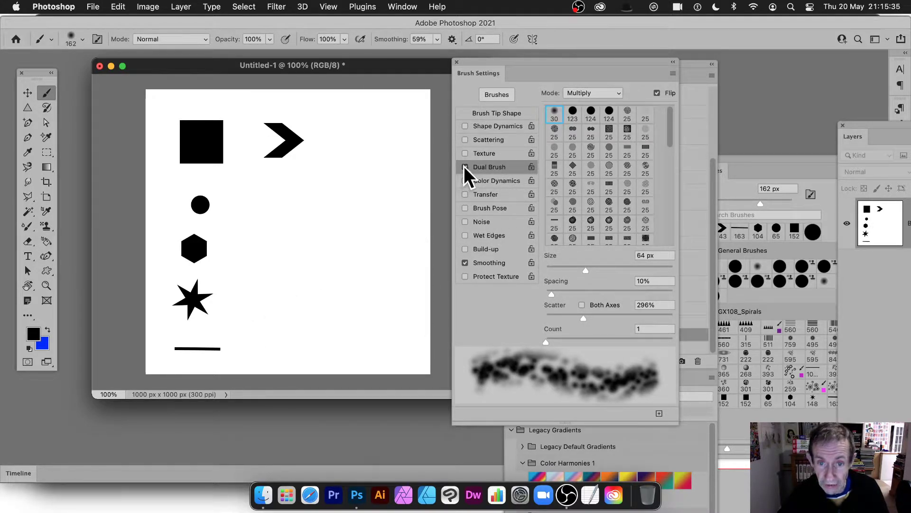
left_click(465, 167)
left_click_drag(267, 220, 353, 206)
mouse_move(394, 230)
left_mouse_down()
mouse_move(389, 301)
mouse_move(297, 315)
left_mouse_up()
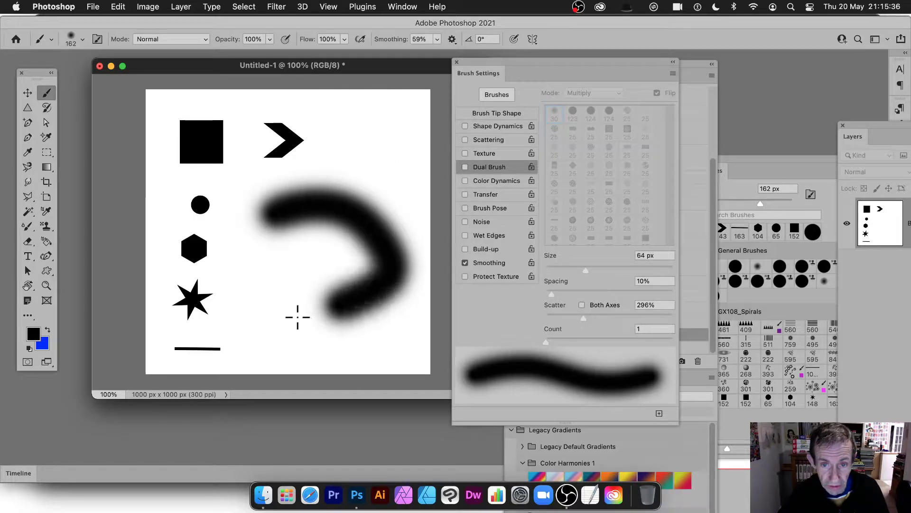
left_click(465, 167)
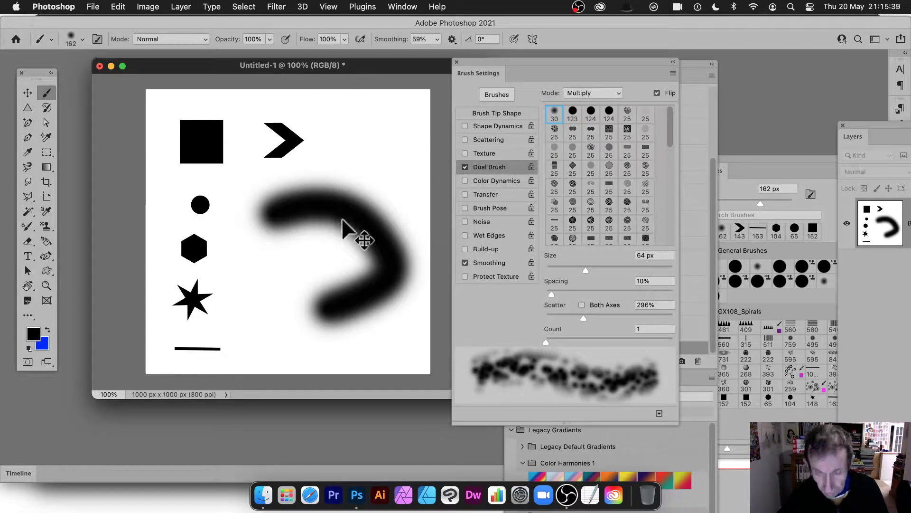
key("super+z")
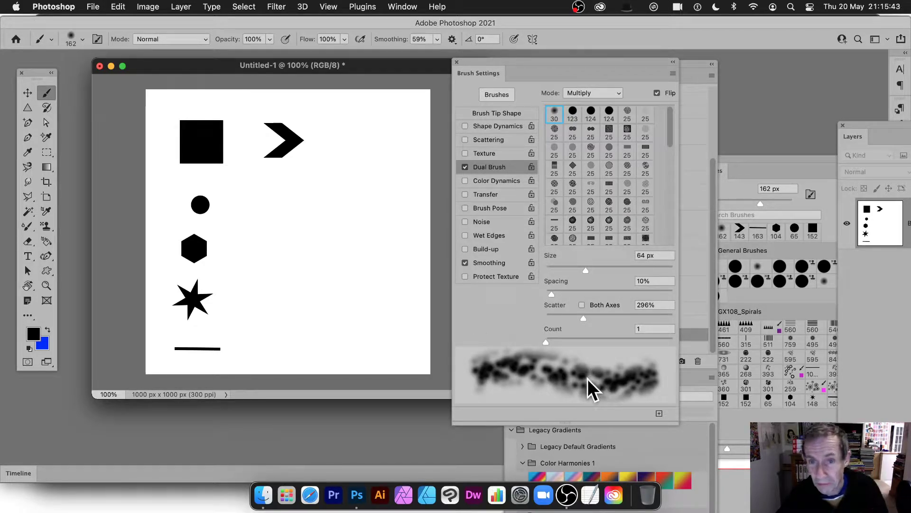
Toggle Both Axes scatter on and off, try Count 1, and turn off Flip.
left_click(582, 305)
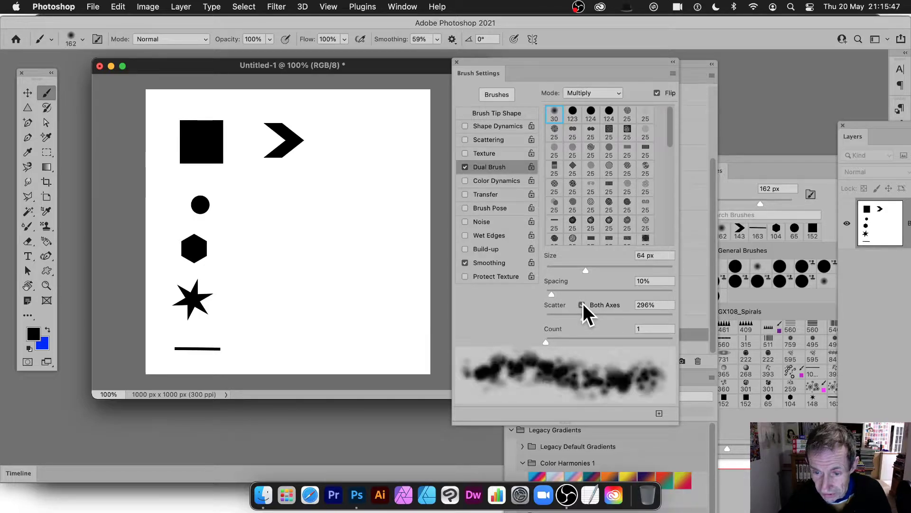
left_click(583, 305)
mouse_move(572, 338)
left_mouse_down()
mouse_move(627, 341)
mouse_move(541, 339)
left_mouse_up()
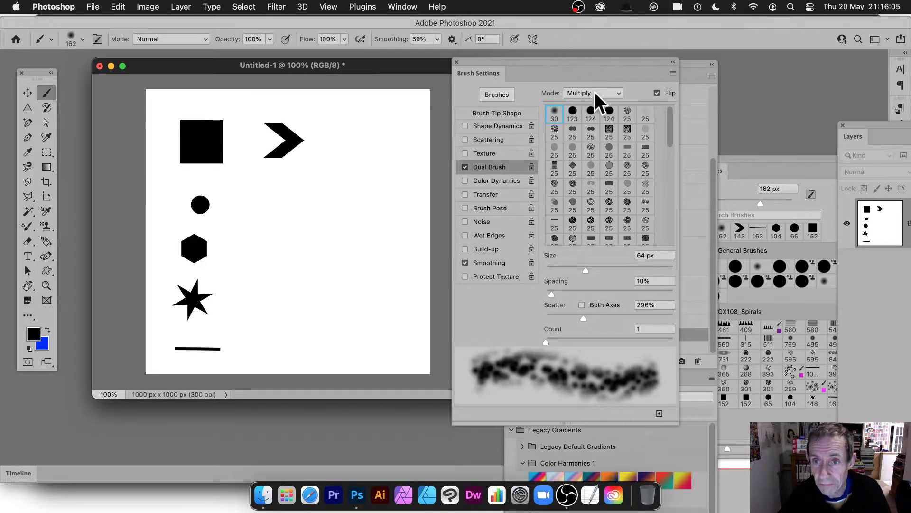
left_click(657, 93)
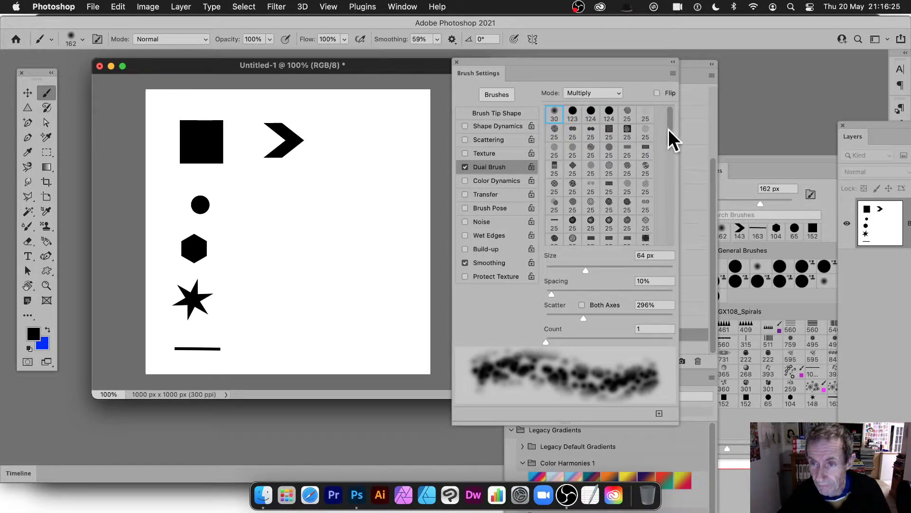
Choose square tip 152 as the Dual Brush tip.
mouse_move(670, 130)
left_mouse_down()
mouse_move(663, 192)
mouse_move(672, 235)
left_mouse_up()
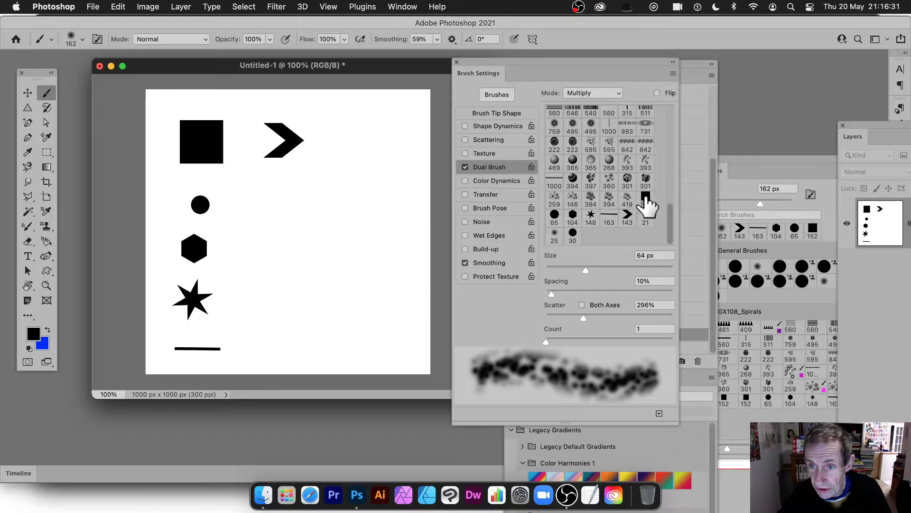
left_click(646, 198)
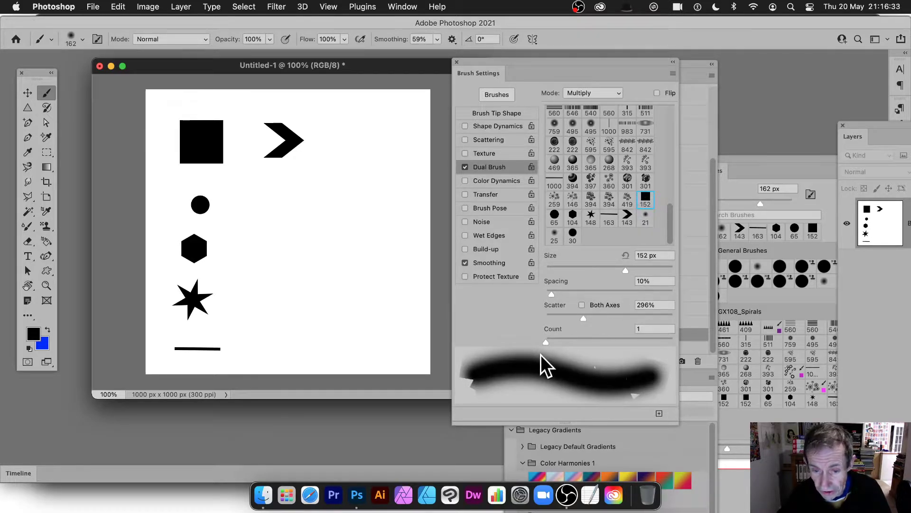
left_click(465, 167)
left_click(465, 167)
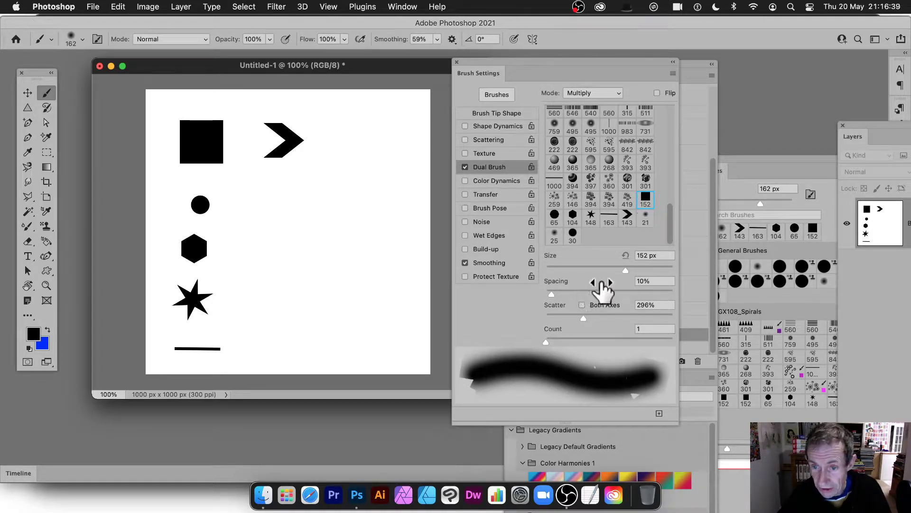
Set the square dual tip to 97 px with 0% scatter and 104% spacing.
left_click_drag(624, 269, 564, 275)
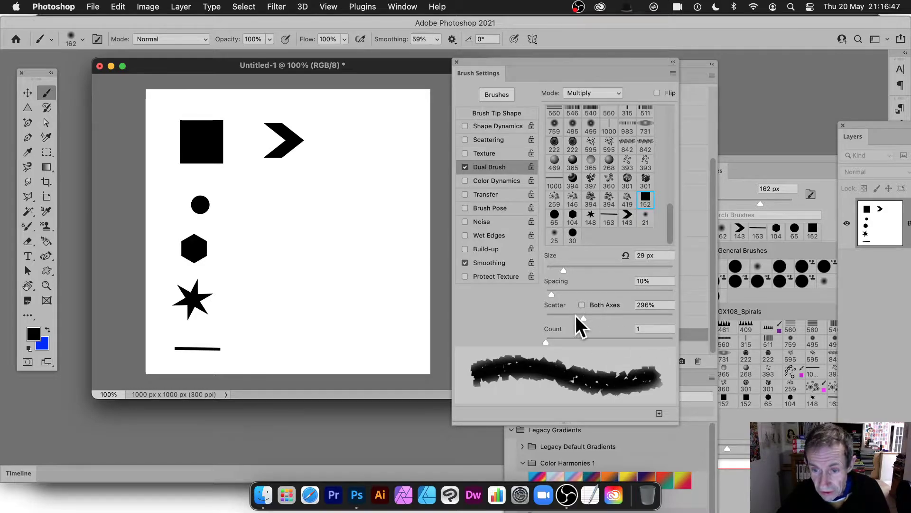
left_click_drag(583, 314, 534, 318)
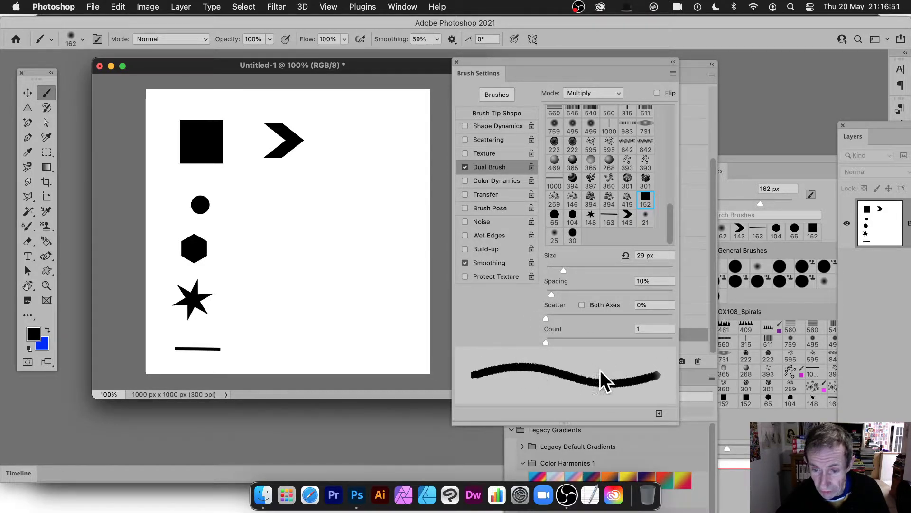
left_click_drag(564, 270, 610, 269)
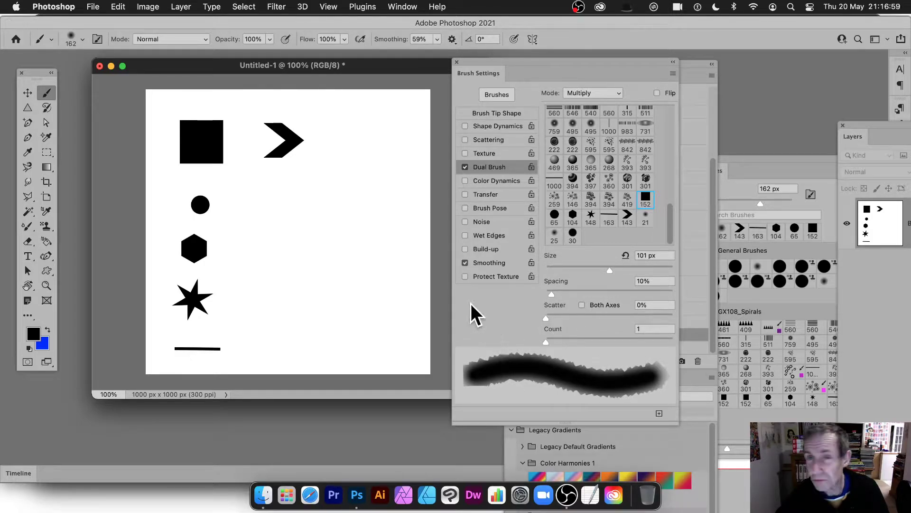
mouse_move(551, 294)
left_mouse_down()
mouse_move(621, 296)
mouse_move(611, 296)
left_mouse_up()
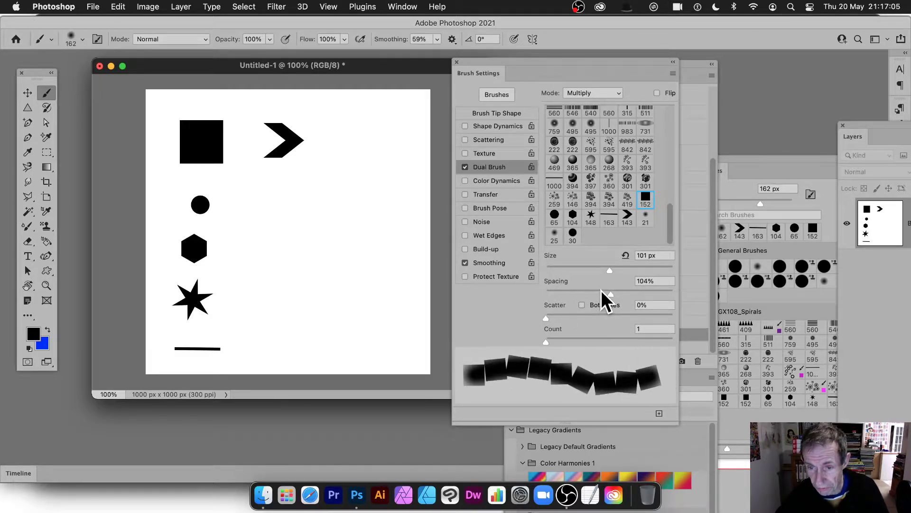
mouse_move(609, 270)
left_mouse_down()
mouse_move(544, 267)
mouse_move(600, 270)
left_mouse_up()
mouse_move(545, 318)
left_mouse_down()
mouse_move(593, 319)
mouse_move(542, 320)
left_mouse_up()
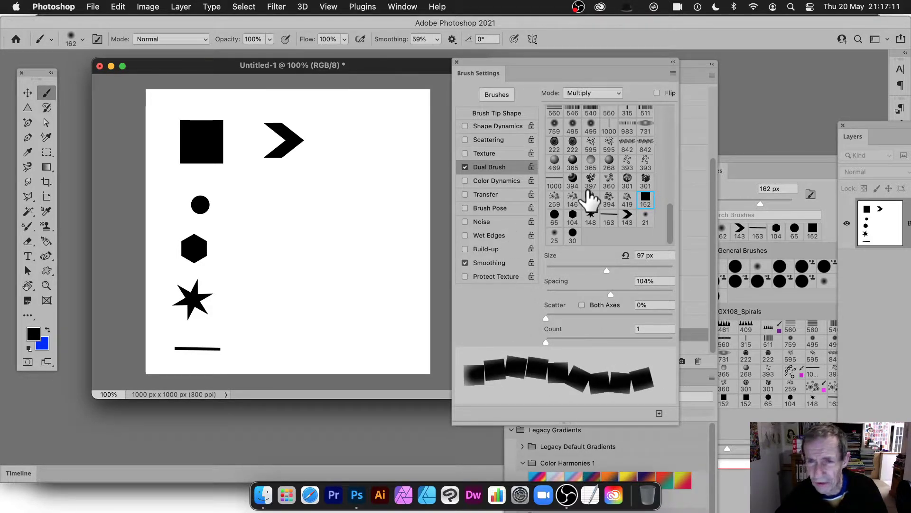
Set the main brush tip to 17 px and paint a thin loop from the star.
left_click(506, 114)
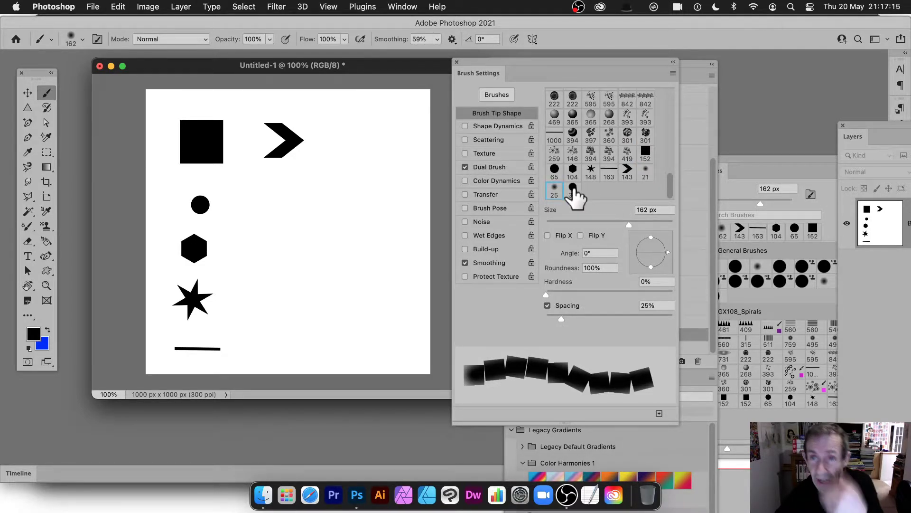
left_click_drag(630, 223, 577, 226)
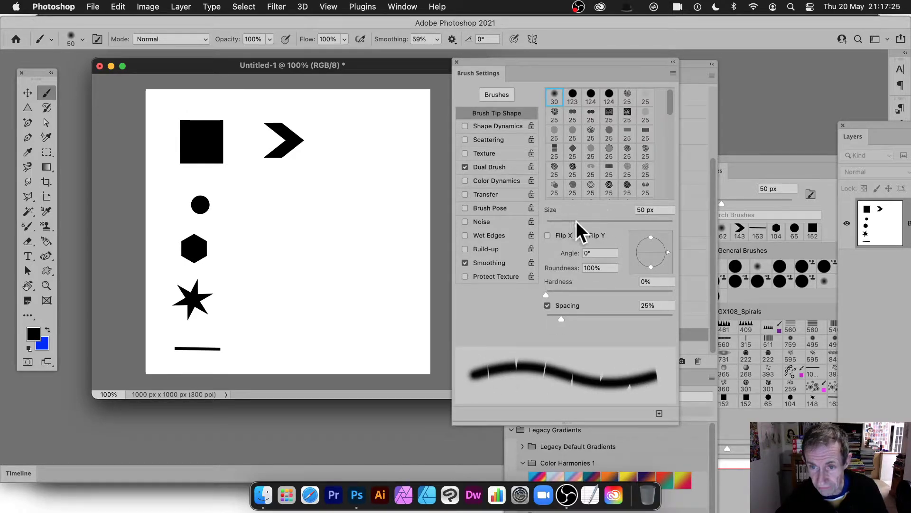
mouse_move(576, 221)
left_mouse_down()
mouse_move(639, 223)
mouse_move(557, 224)
left_mouse_up()
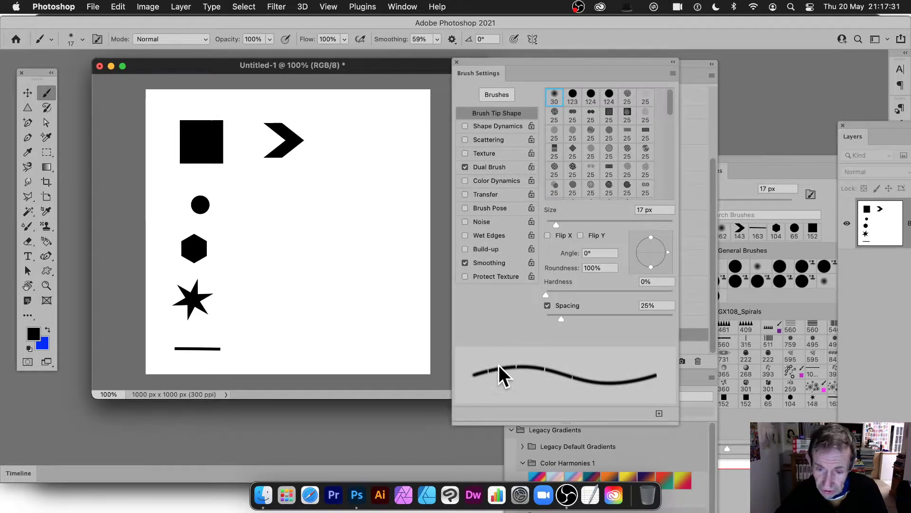
mouse_move(262, 267)
left_mouse_down()
mouse_move(319, 240)
mouse_move(349, 241)
left_mouse_up()
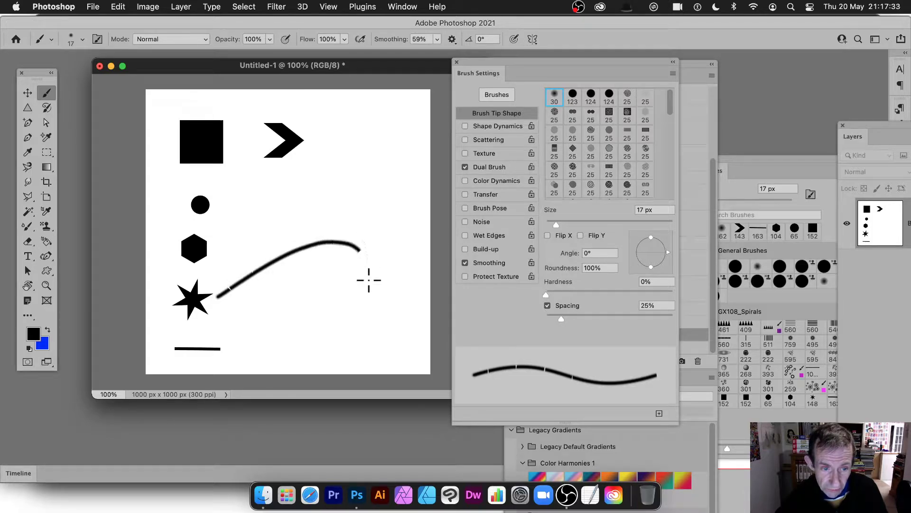
mouse_move(369, 280)
left_mouse_down()
mouse_move(270, 315)
mouse_move(228, 291)
left_mouse_up()
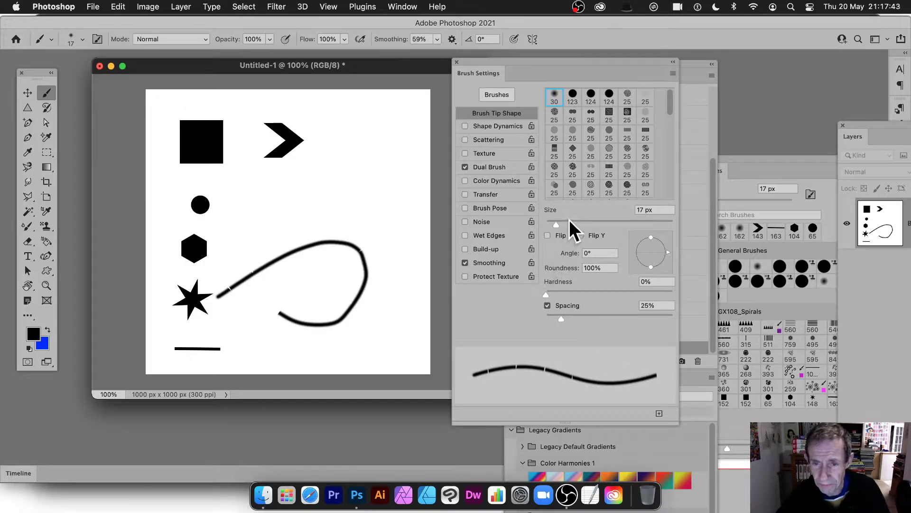
Raise the main brush to 76 px and paint a thick stroke over the loop.
mouse_move(569, 221)
left_mouse_down()
mouse_move(601, 220)
mouse_move(594, 221)
left_mouse_up()
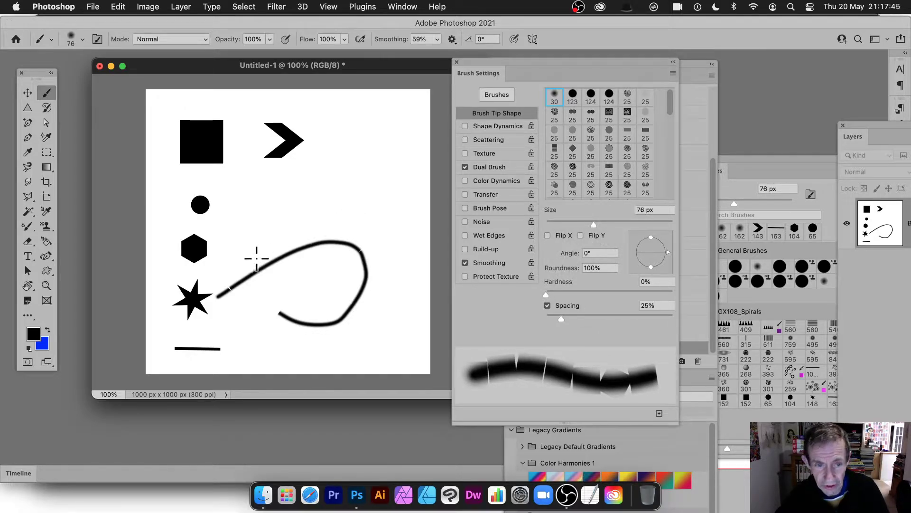
mouse_move(257, 259)
left_mouse_down()
mouse_move(349, 229)
mouse_move(377, 233)
mouse_move(394, 250)
mouse_move(394, 295)
mouse_move(374, 314)
mouse_move(326, 328)
left_mouse_up()
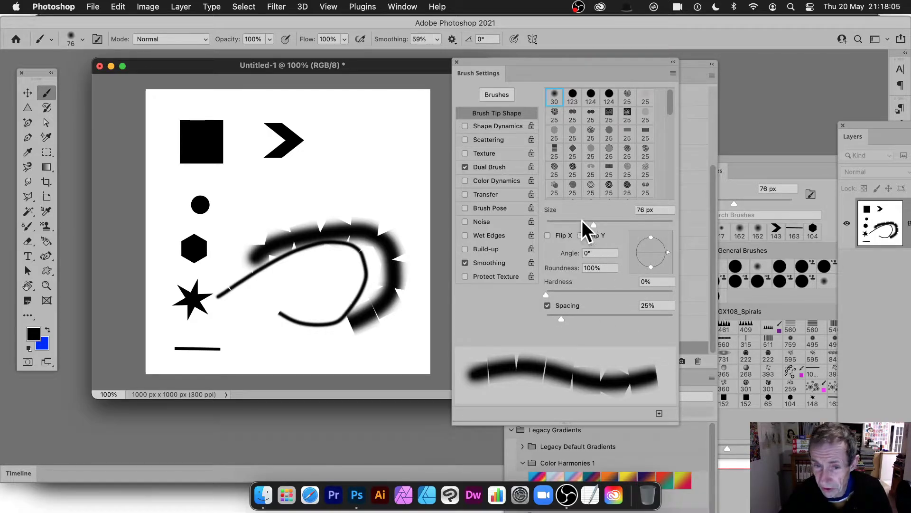
left_click(489, 167)
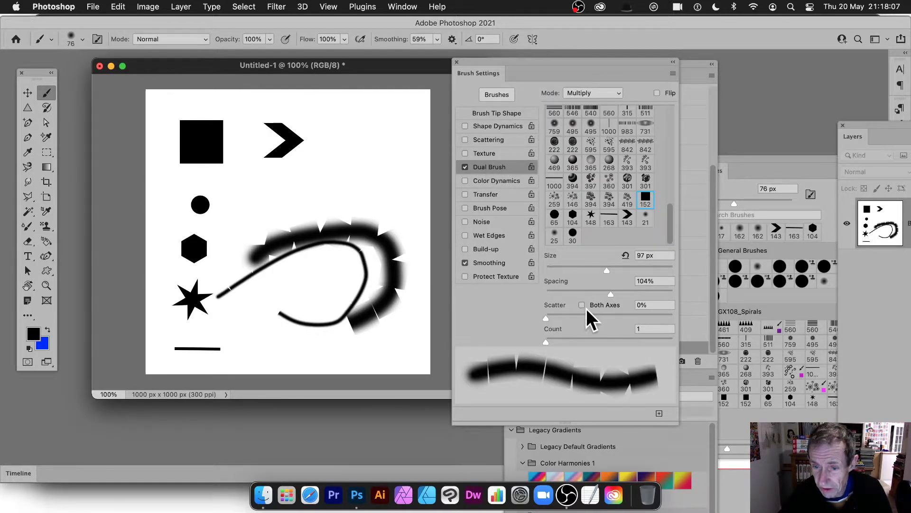
Give the Dual Brush round tip 65 at 135 px, 632% scatter, 8% spacing and count 1.
mouse_move(610, 294)
left_mouse_down()
mouse_move(581, 293)
mouse_move(626, 293)
mouse_move(610, 292)
left_mouse_up()
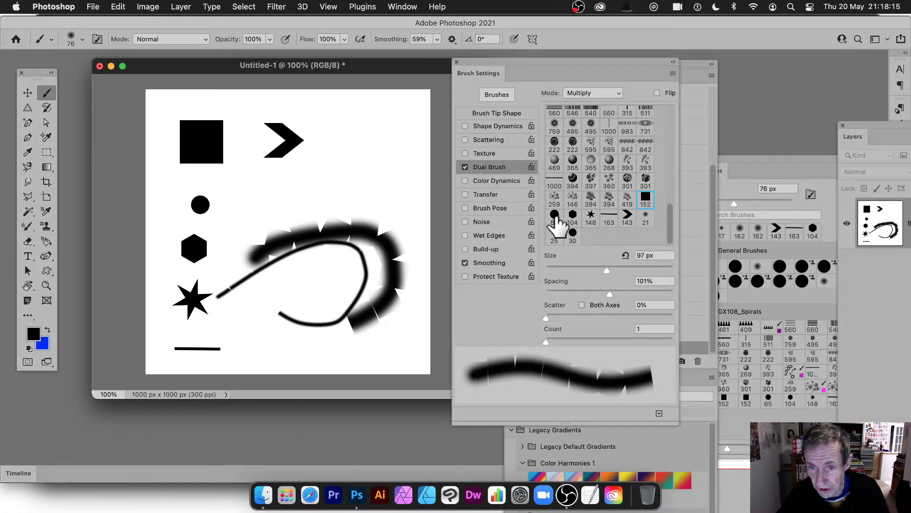
left_click(557, 217)
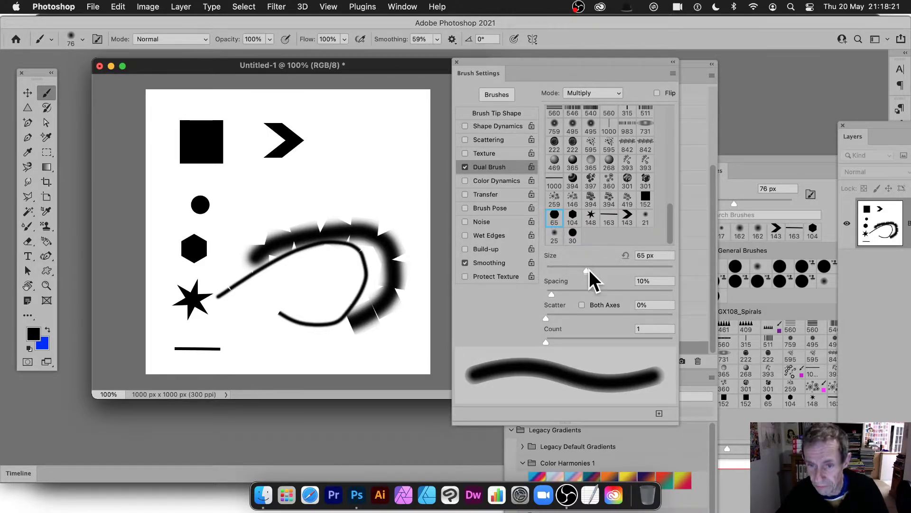
mouse_move(584, 269)
left_mouse_down()
mouse_move(545, 269)
mouse_move(654, 271)
mouse_move(620, 269)
left_mouse_up()
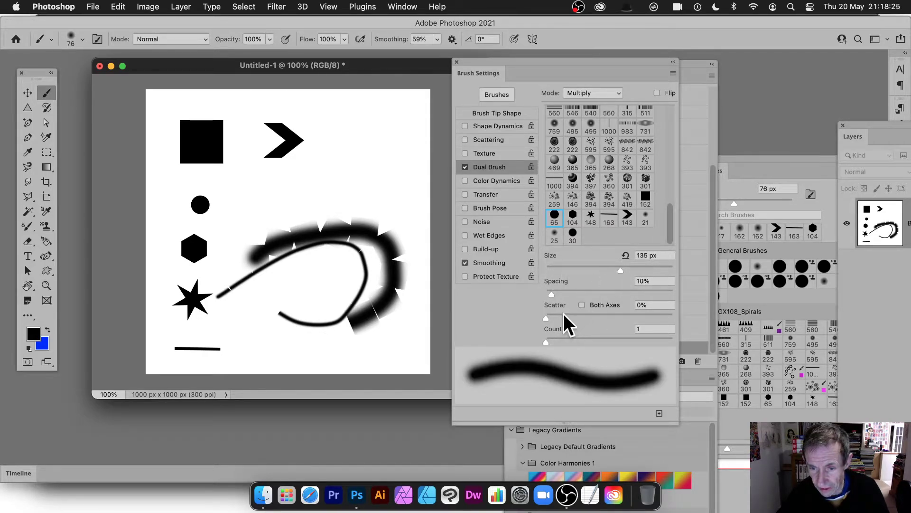
left_click_drag(564, 314, 626, 314)
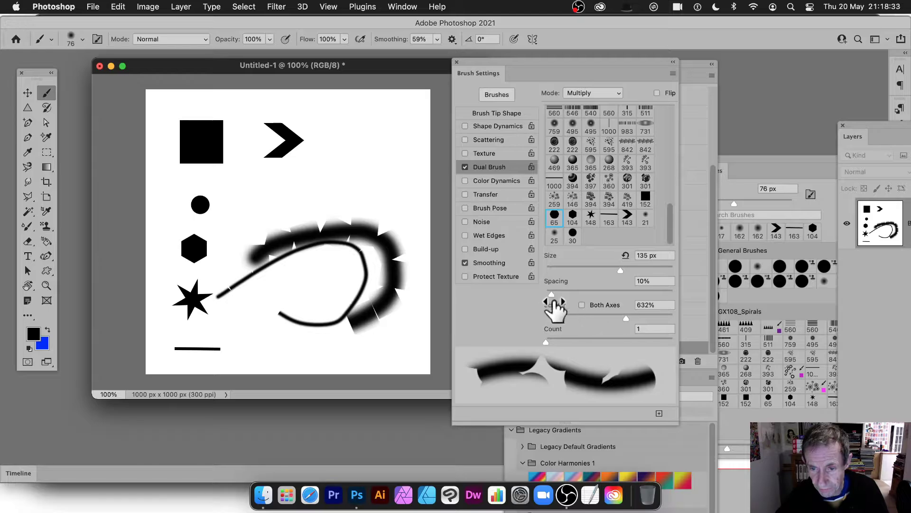
mouse_move(561, 293)
left_mouse_down()
mouse_move(599, 295)
mouse_move(550, 293)
left_mouse_up()
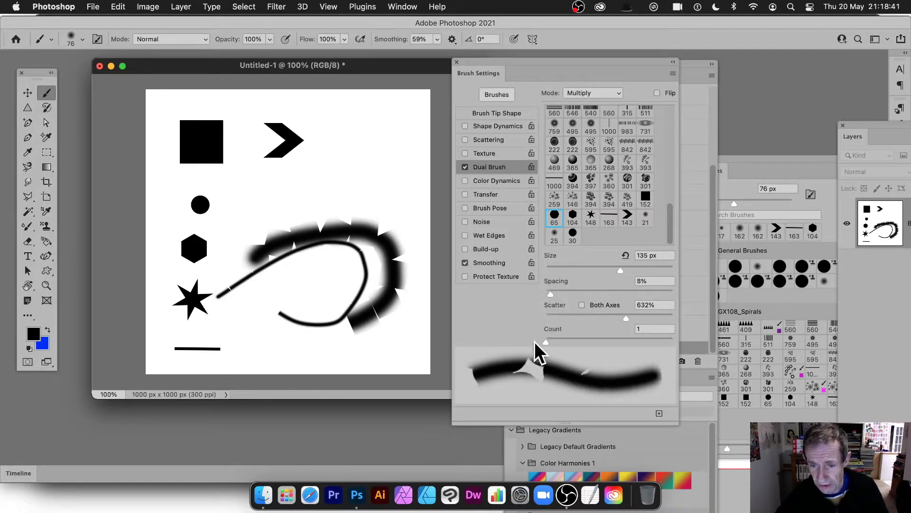
mouse_move(546, 339)
left_mouse_down()
mouse_move(608, 342)
mouse_move(539, 338)
left_mouse_up()
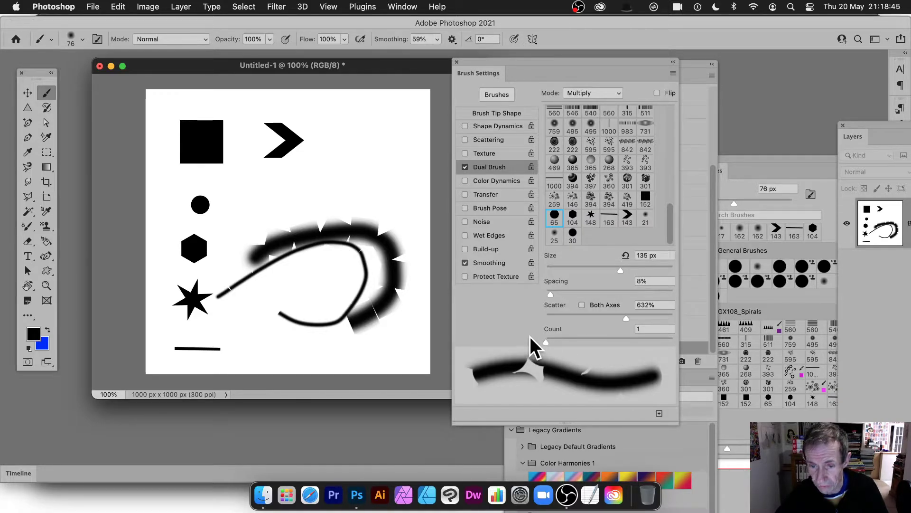
Try Darken, Overlay and Color Dodge dual blend modes, painting and undoing a test stroke.
left_click(580, 92)
left_click(579, 101)
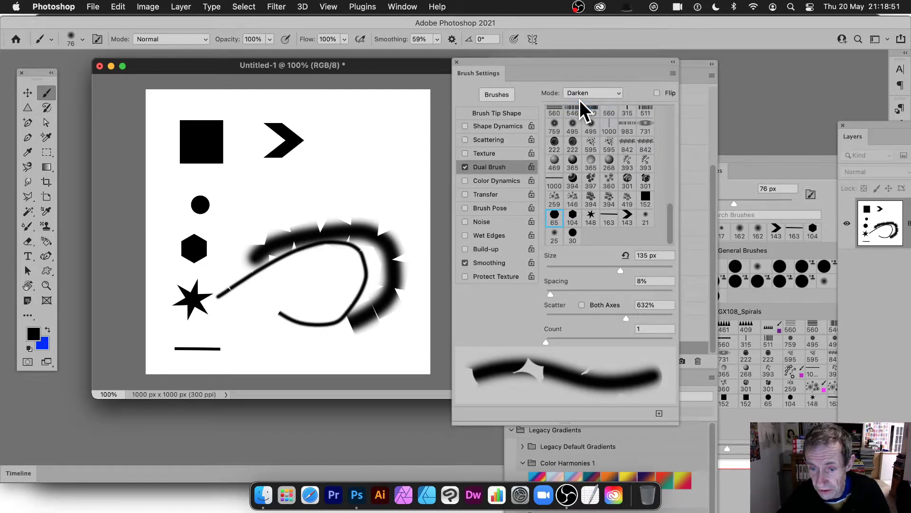
left_click(586, 91)
left_click(583, 103)
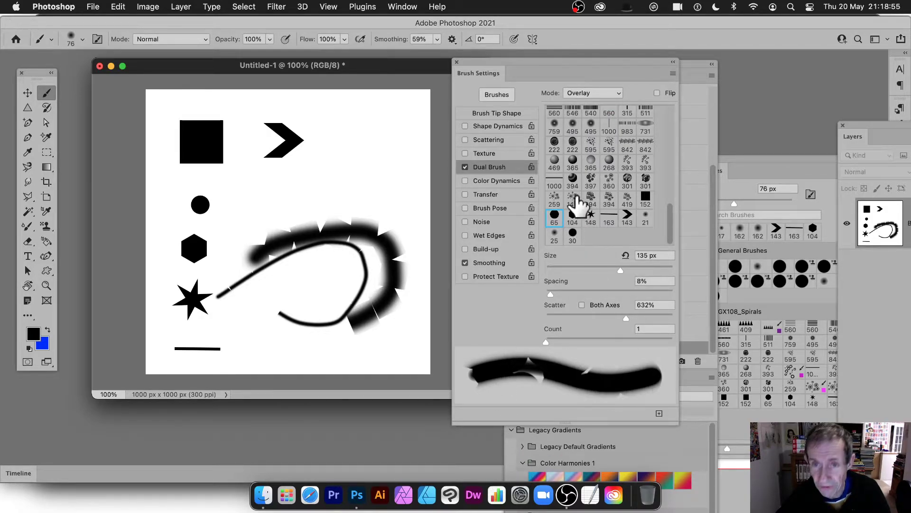
left_click(596, 93)
left_click(591, 105)
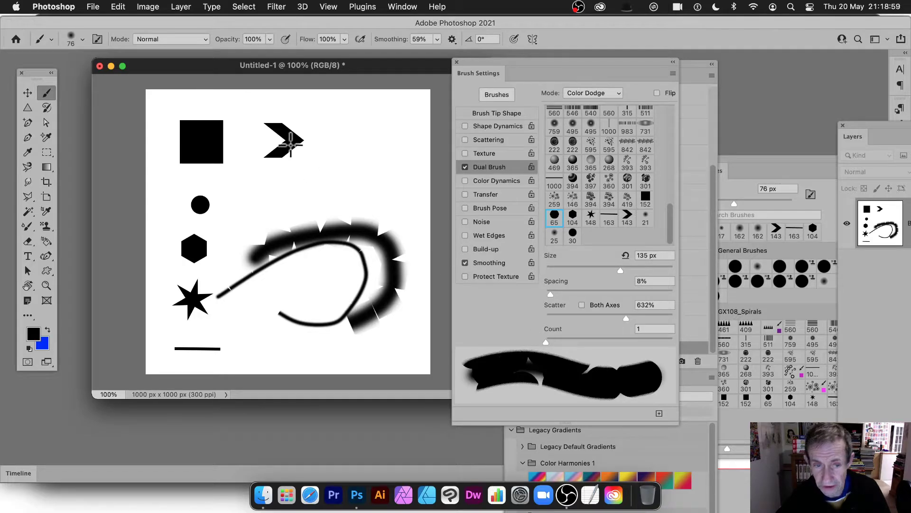
mouse_move(283, 196)
left_mouse_down()
mouse_move(347, 177)
mouse_move(410, 192)
left_mouse_up()
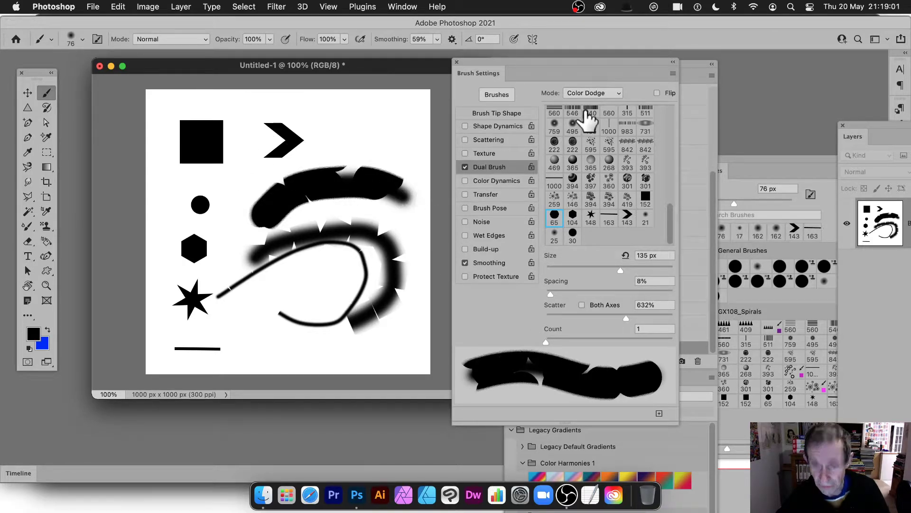
key("super+z")
Cycle through Color Burn, Linear Burn and Hard Mix, ending on Linear Height.
left_click(594, 91)
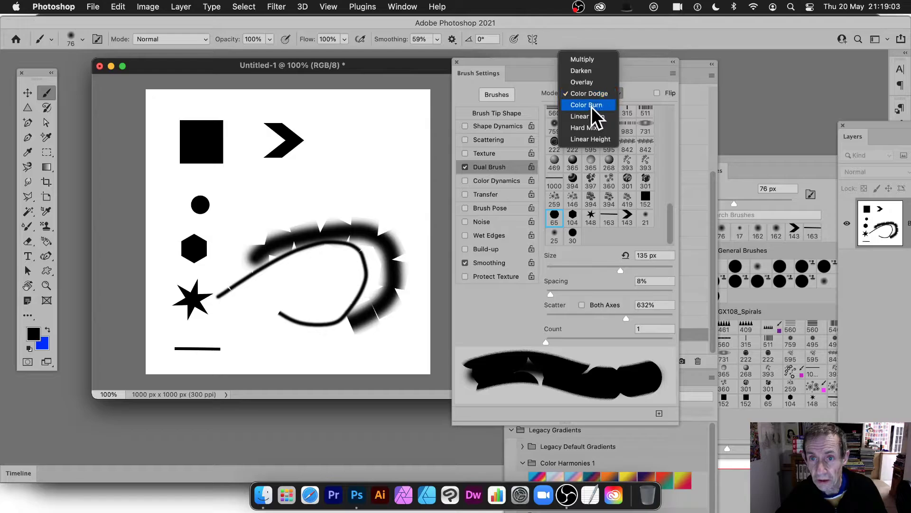
left_click(591, 107)
left_click(591, 93)
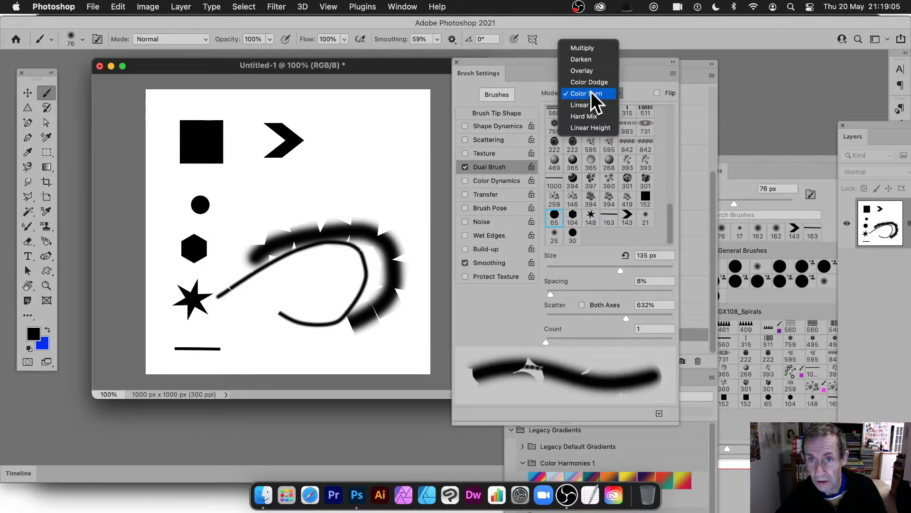
left_click(592, 102)
left_click(592, 93)
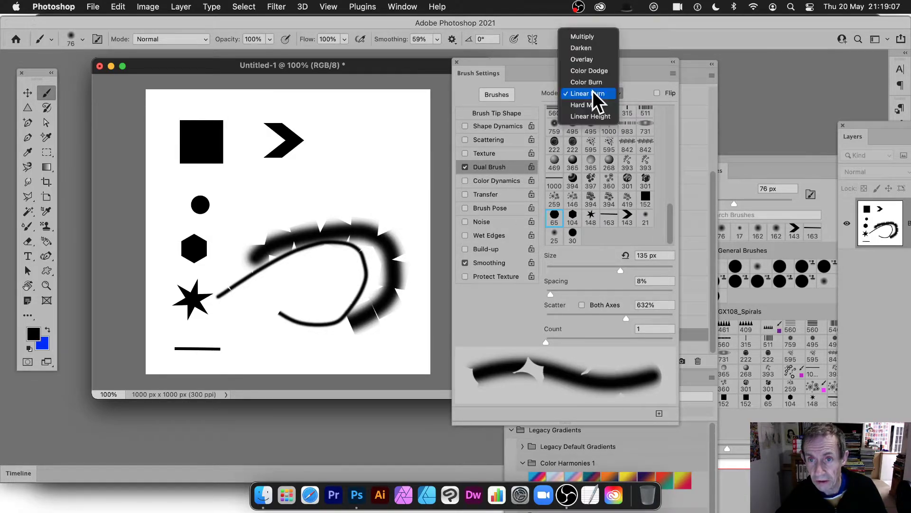
left_click(590, 104)
left_click(587, 93)
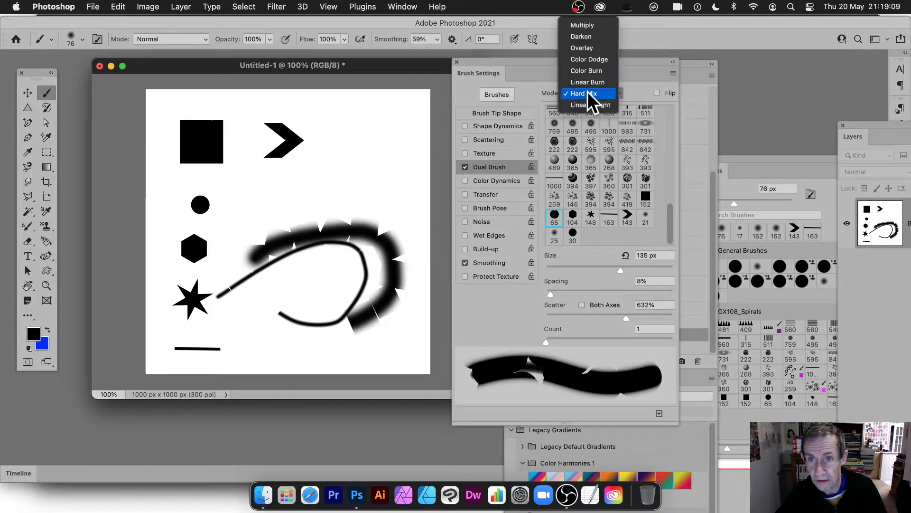
left_click(589, 105)
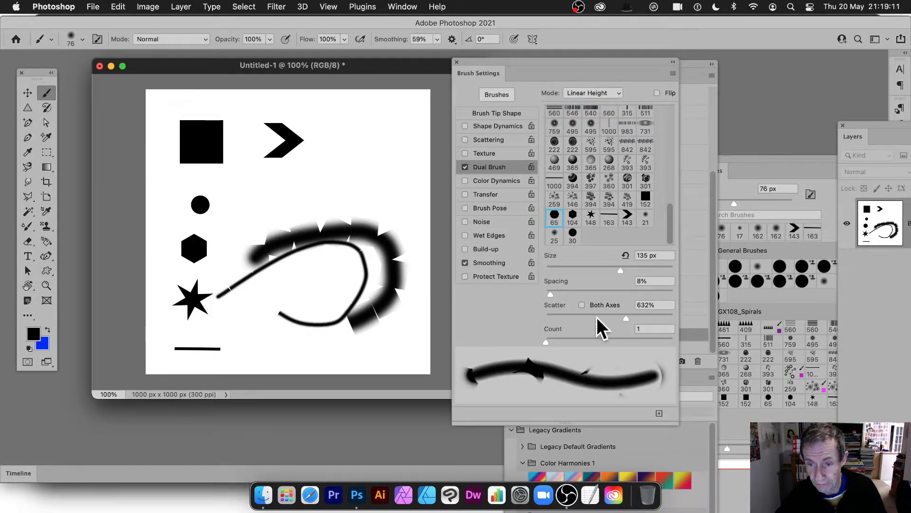
left_click(183, 6)
Add new Layer 1, then paint and undo a looping test stroke.
mouse_move(179, 21)
left_click(393, 21)
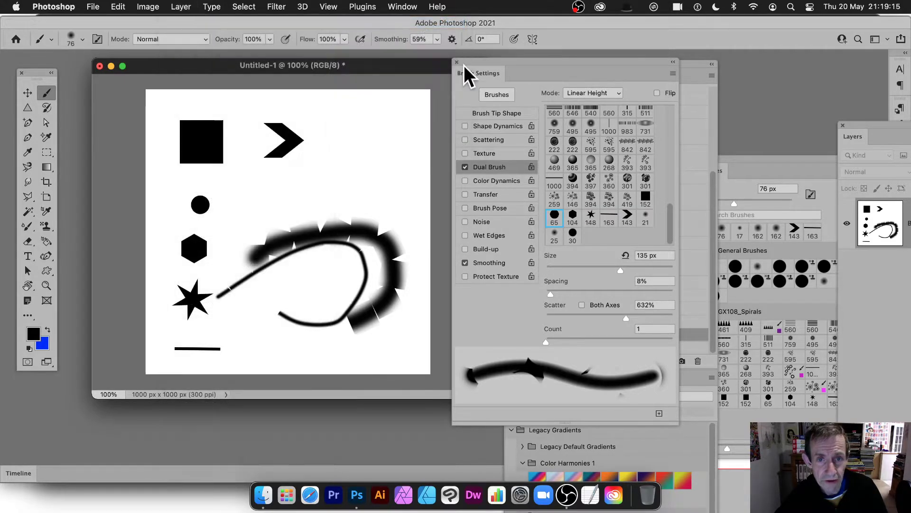
left_click(498, 231)
mouse_move(244, 221)
left_mouse_down()
mouse_move(274, 196)
mouse_move(360, 168)
mouse_move(414, 200)
mouse_move(419, 226)
mouse_move(406, 242)
mouse_move(362, 214)
mouse_move(362, 156)
mouse_move(389, 121)
mouse_move(433, 130)
mouse_move(405, 164)
mouse_move(360, 126)
mouse_move(320, 110)
mouse_move(288, 131)
mouse_move(287, 169)
mouse_move(348, 178)
mouse_move(336, 228)
mouse_move(265, 206)
mouse_move(260, 224)
mouse_move(284, 220)
mouse_move(265, 239)
mouse_move(209, 201)
mouse_move(248, 162)
mouse_move(259, 124)
left_mouse_up()
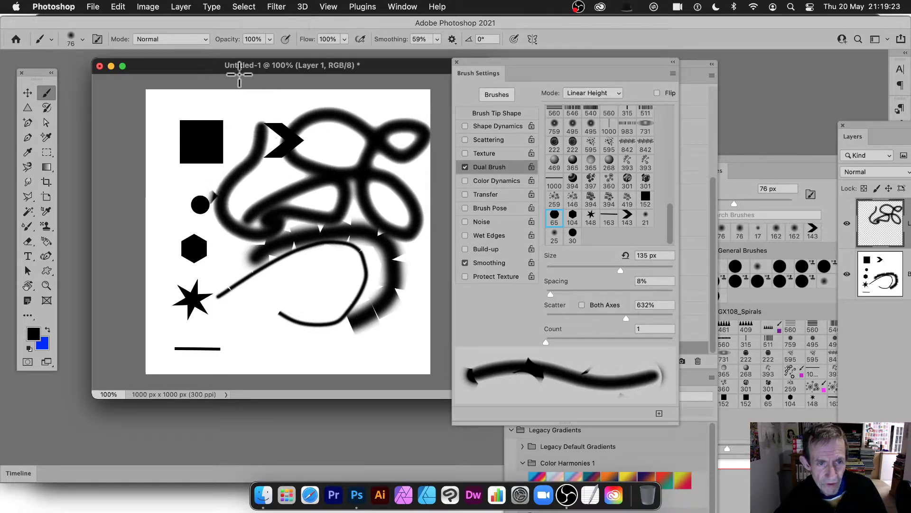
key("super+z")
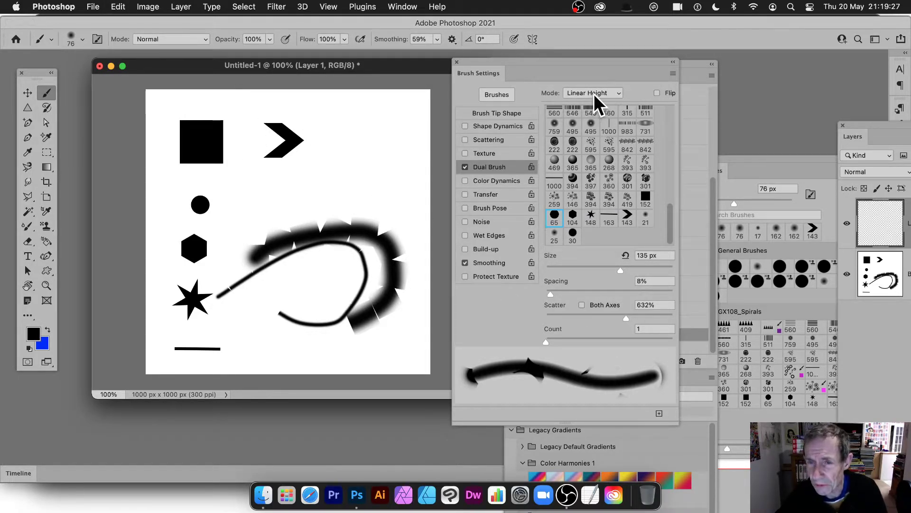
Use star tip 148 as the dual tip at 60 px and 1% spacing, keeping Linear Height.
left_click(590, 217)
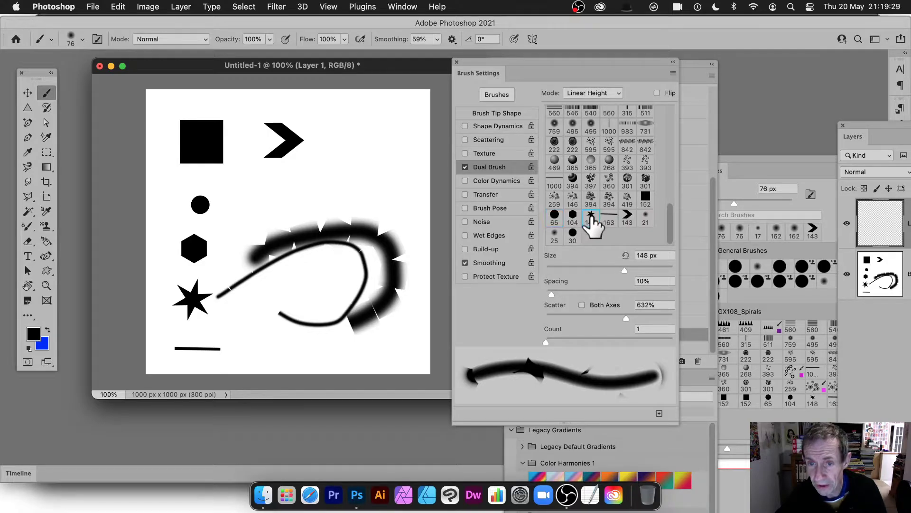
left_click_drag(609, 267, 562, 267)
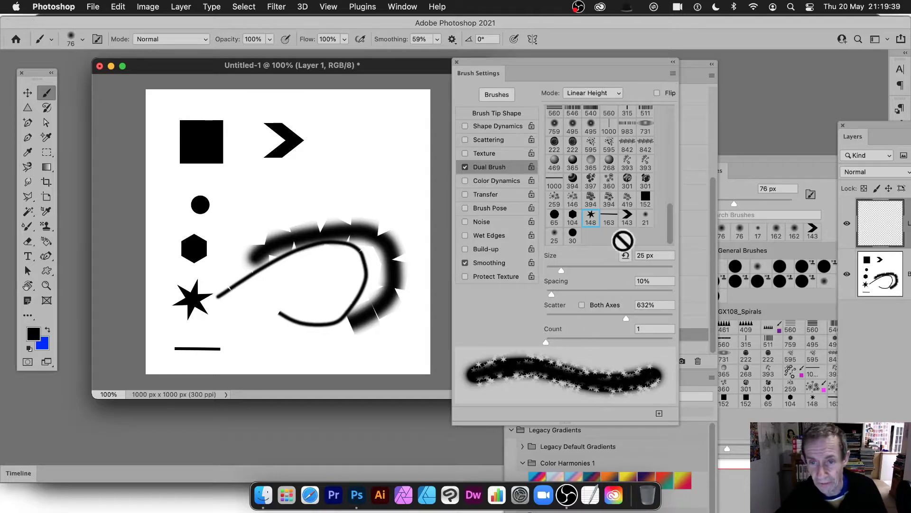
left_click(602, 93)
left_click(592, 82)
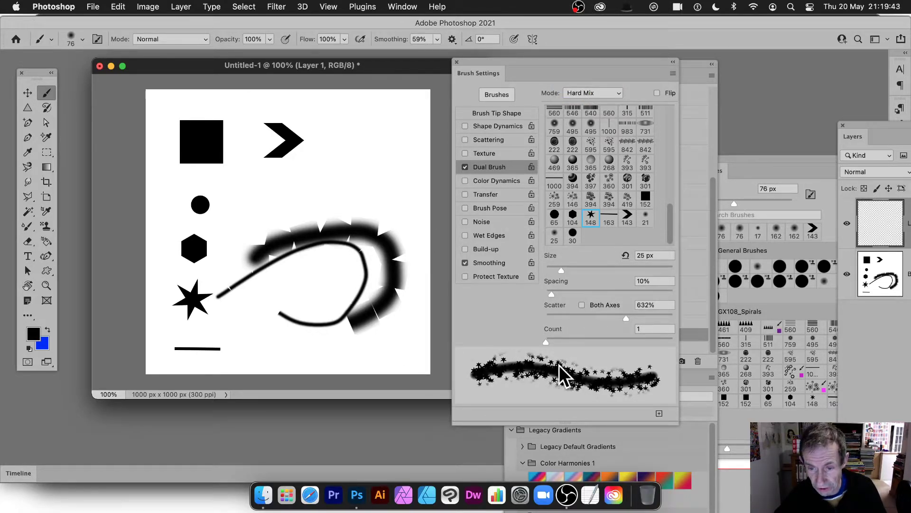
left_click(591, 95)
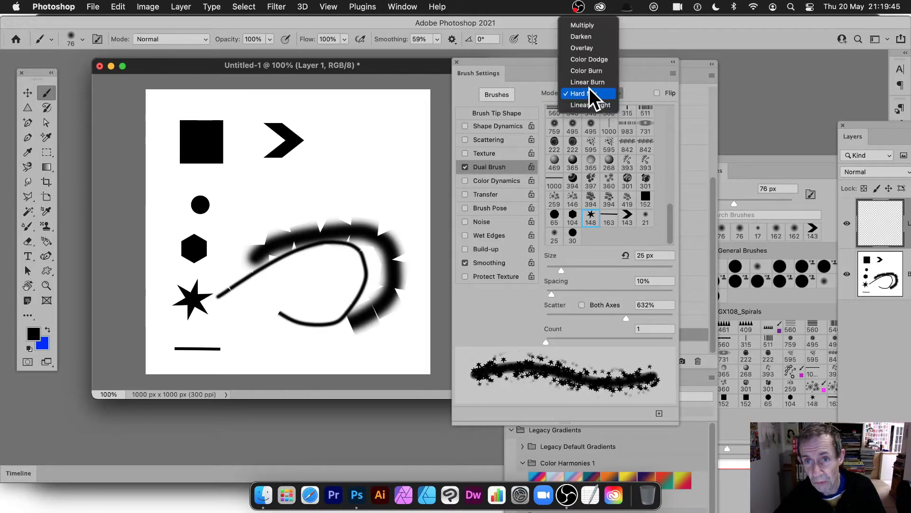
left_click(590, 105)
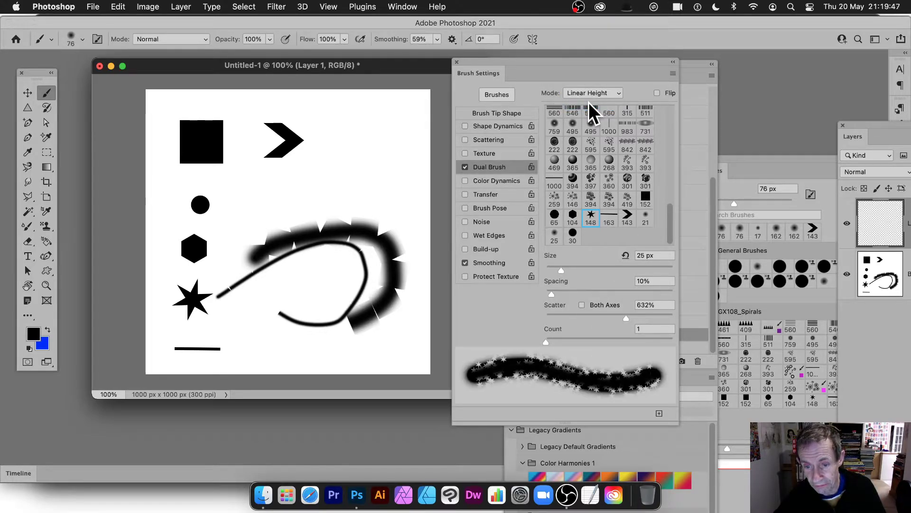
mouse_move(562, 270)
left_mouse_down()
mouse_move(609, 270)
mouse_move(583, 273)
left_mouse_up()
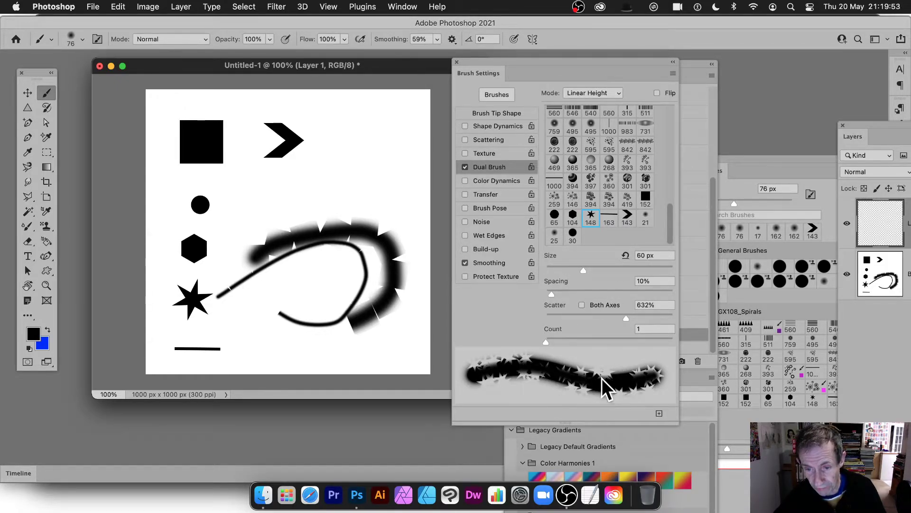
mouse_move(561, 295)
left_mouse_down()
mouse_move(582, 297)
mouse_move(546, 294)
left_mouse_up()
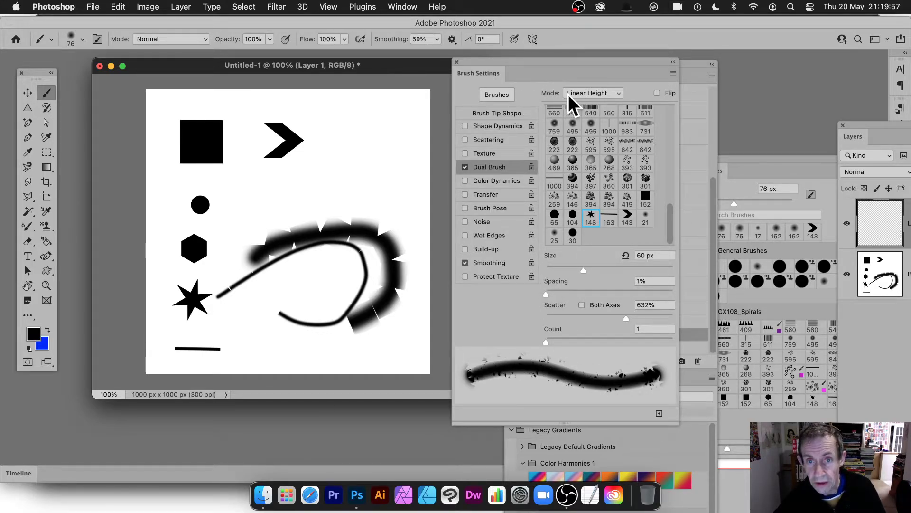
Set the main brush tip size to 467 px.
left_click(505, 114)
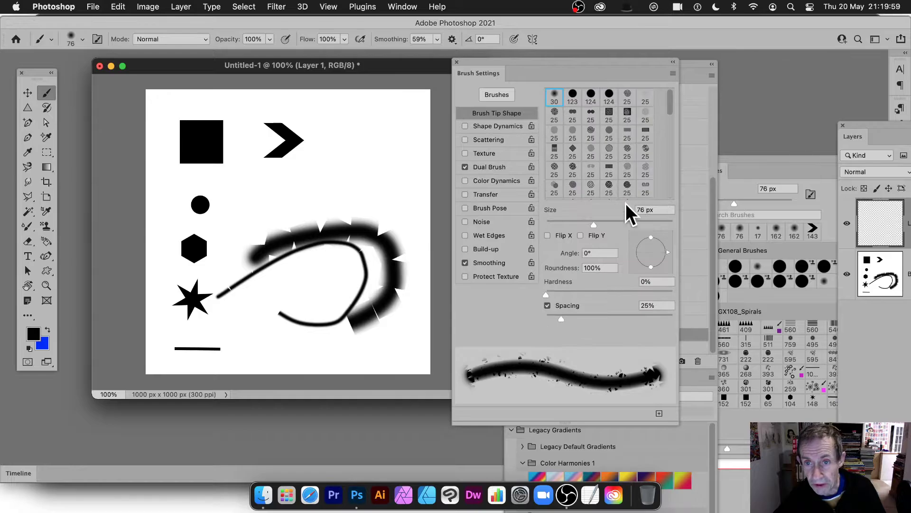
mouse_move(588, 227)
left_mouse_down()
mouse_move(554, 229)
mouse_move(657, 238)
mouse_move(670, 247)
mouse_move(649, 240)
mouse_move(686, 260)
mouse_move(646, 238)
left_mouse_up()
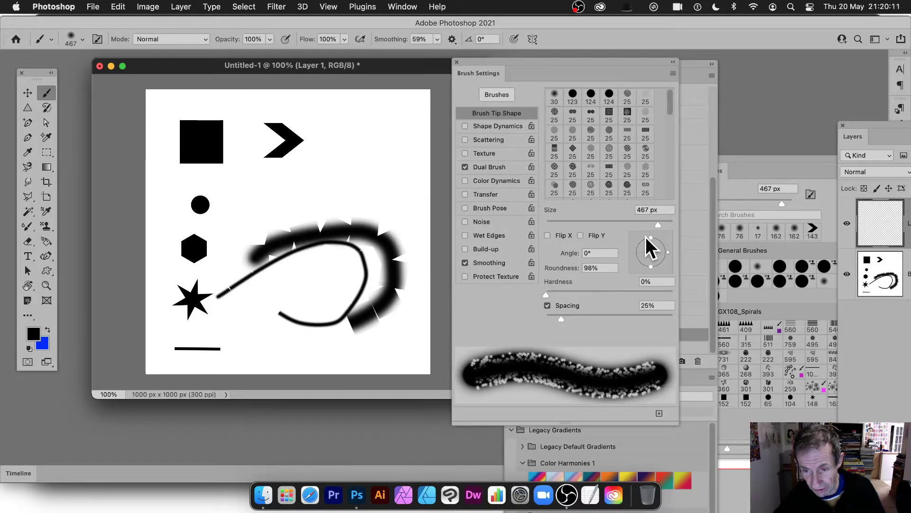
left_click(484, 167)
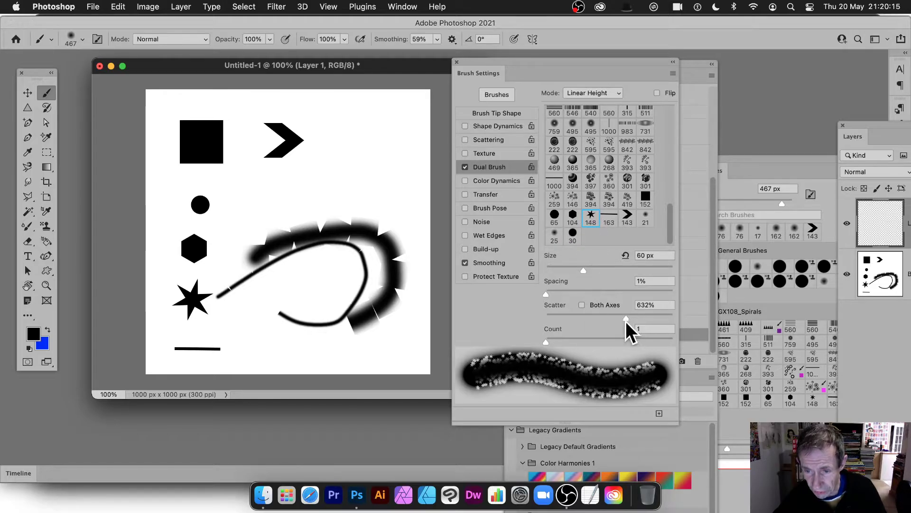
Set Dual Brush scatter to 731% and count 10, then paint and undo a test stroke.
mouse_move(626, 322)
left_mouse_down()
mouse_move(579, 315)
mouse_move(644, 316)
left_mouse_up()
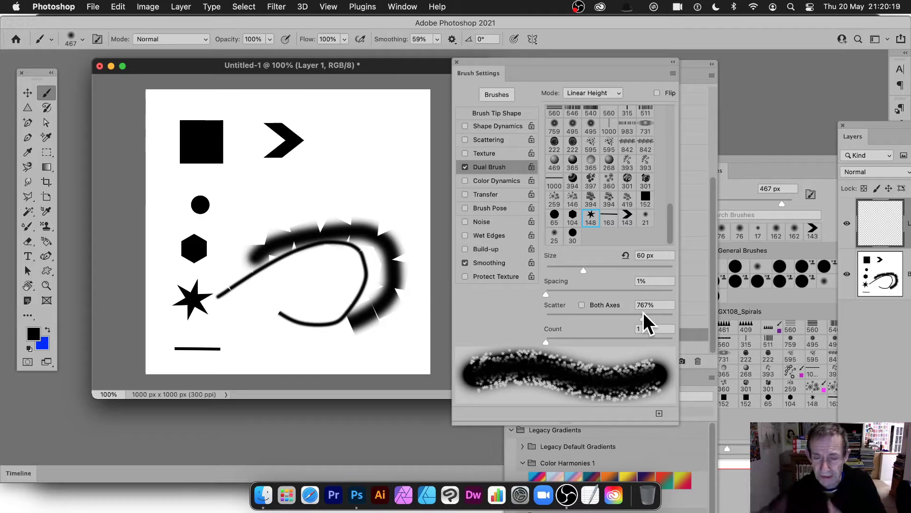
left_click_drag(641, 317, 545, 319)
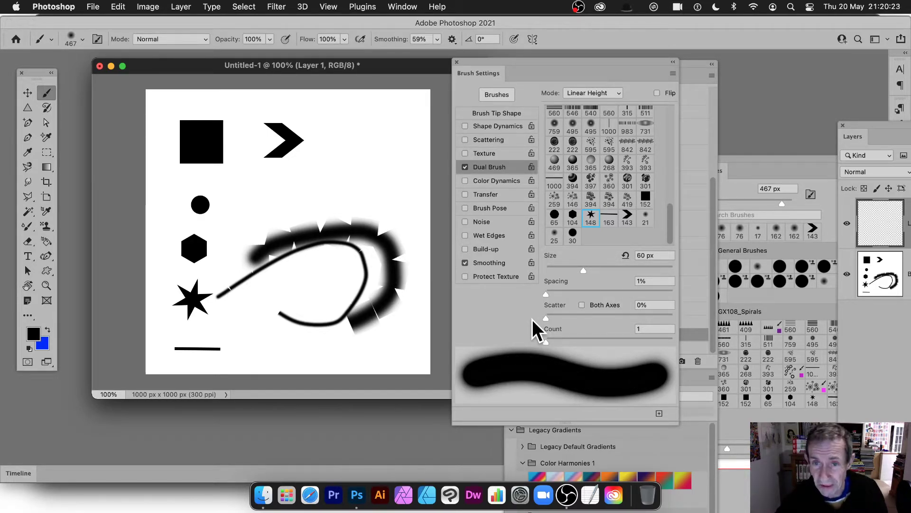
left_click_drag(546, 318, 640, 319)
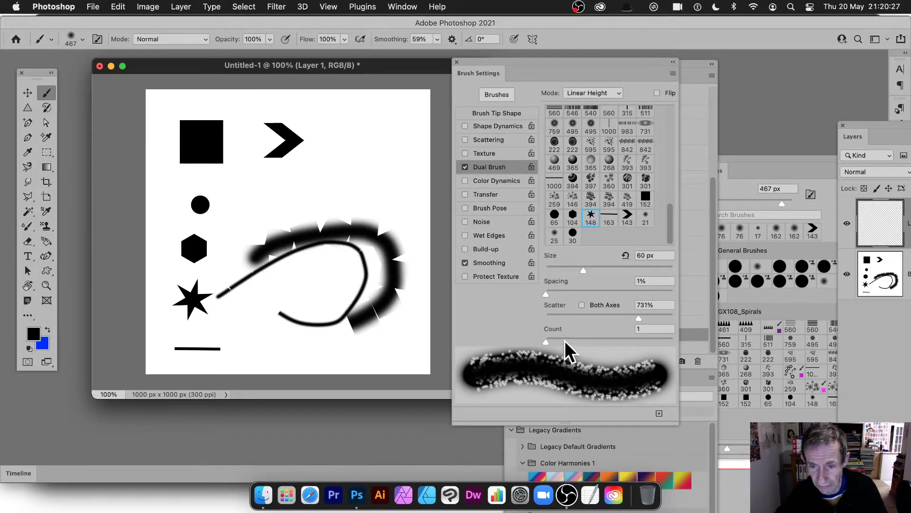
left_click_drag(566, 342, 608, 339)
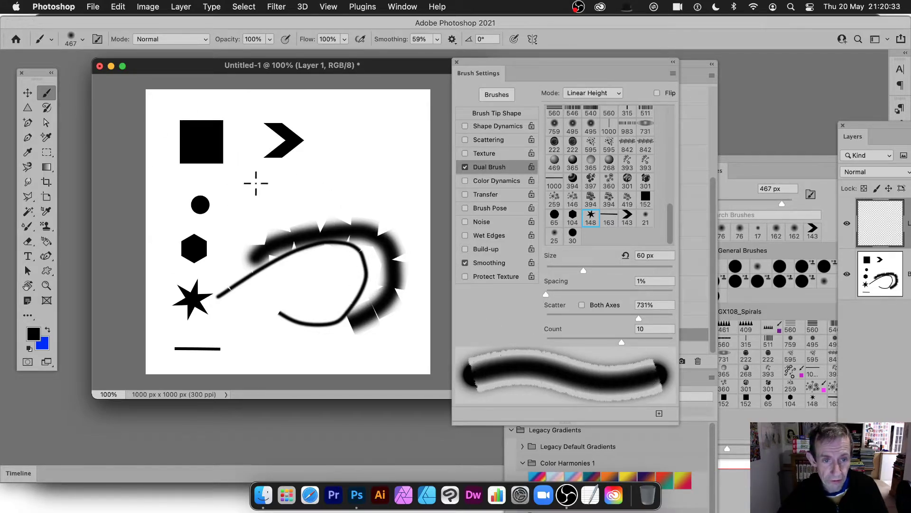
mouse_move(256, 183)
left_mouse_down()
mouse_move(358, 179)
mouse_move(399, 237)
mouse_move(362, 291)
mouse_move(241, 282)
mouse_move(190, 195)
mouse_move(332, 122)
mouse_move(413, 224)
mouse_move(335, 293)
left_mouse_up()
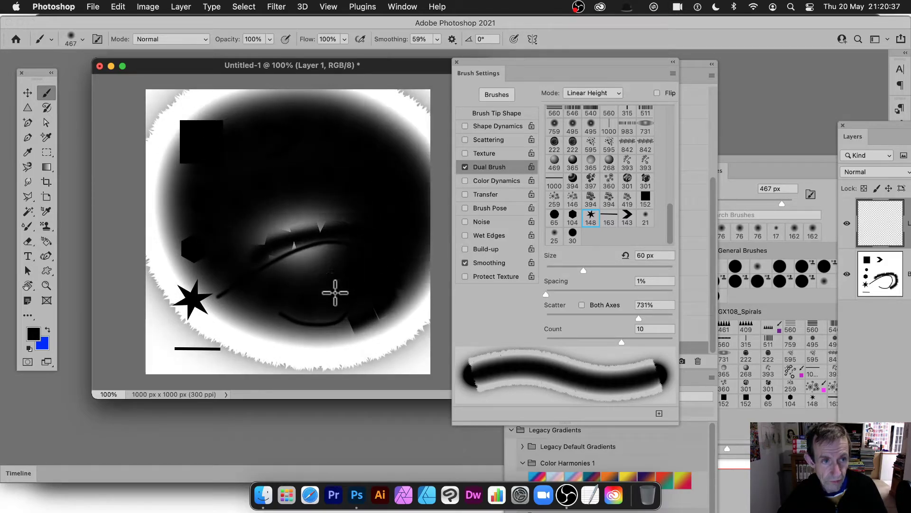
key("super+z")
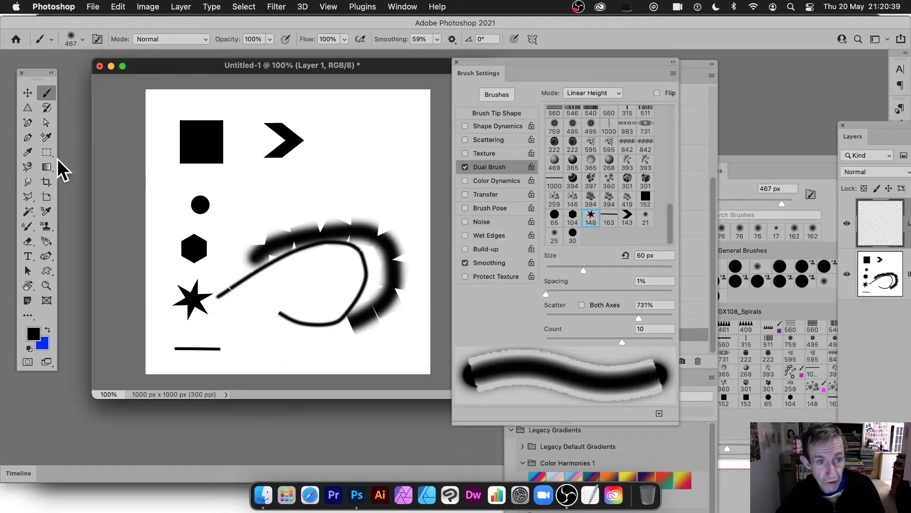
Set the painting mode to Difference and paint a blue spiral stroke across the canvas.
left_click(170, 38)
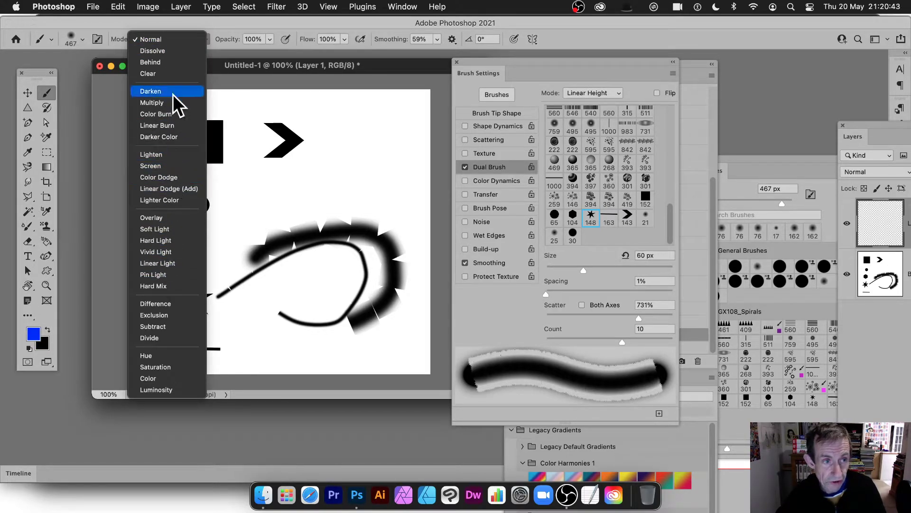
left_click(183, 304)
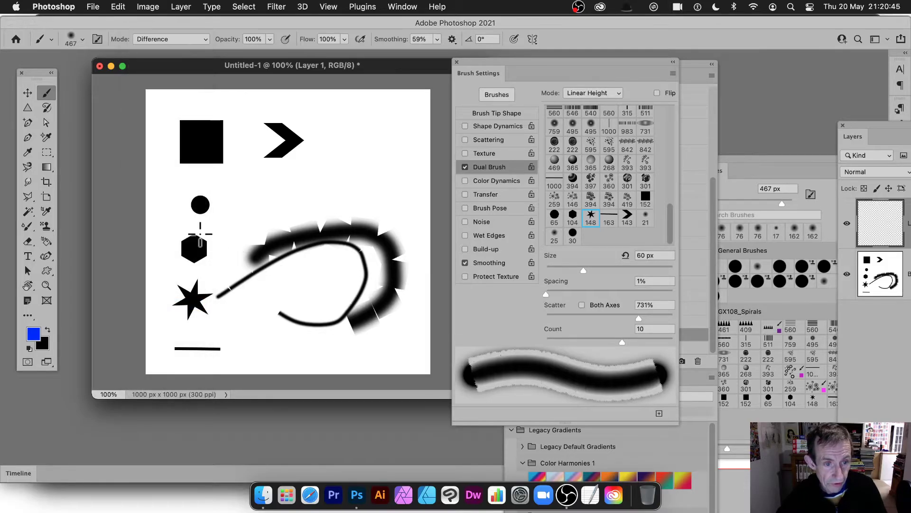
mouse_move(200, 233)
left_mouse_down()
mouse_move(317, 138)
mouse_move(393, 291)
mouse_move(256, 266)
mouse_move(191, 224)
mouse_move(275, 102)
mouse_move(388, 162)
mouse_move(320, 335)
mouse_move(210, 305)
mouse_move(188, 174)
mouse_move(309, 85)
mouse_move(405, 255)
mouse_move(243, 335)
mouse_move(268, 349)
left_mouse_up()
Change the foreground colour to pure red and sweep red Difference strokes around the canvas.
left_click(36, 334)
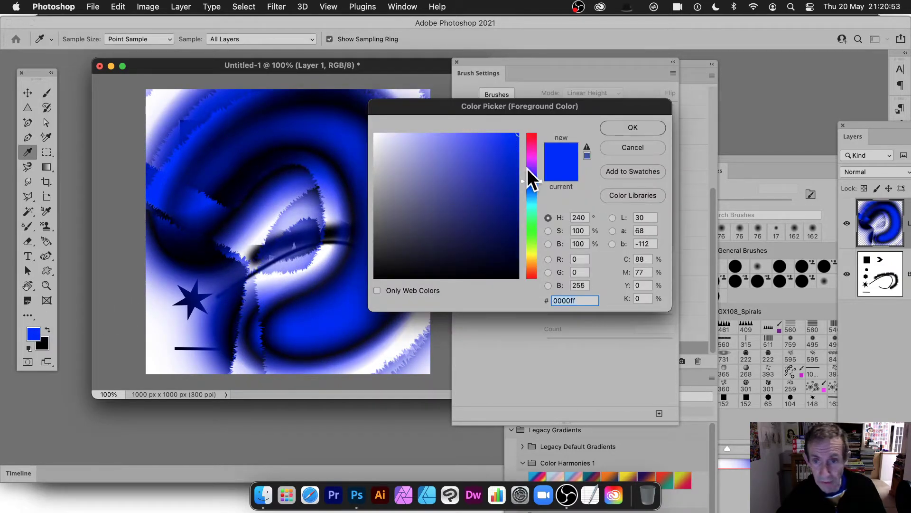
left_click_drag(535, 157, 537, 134)
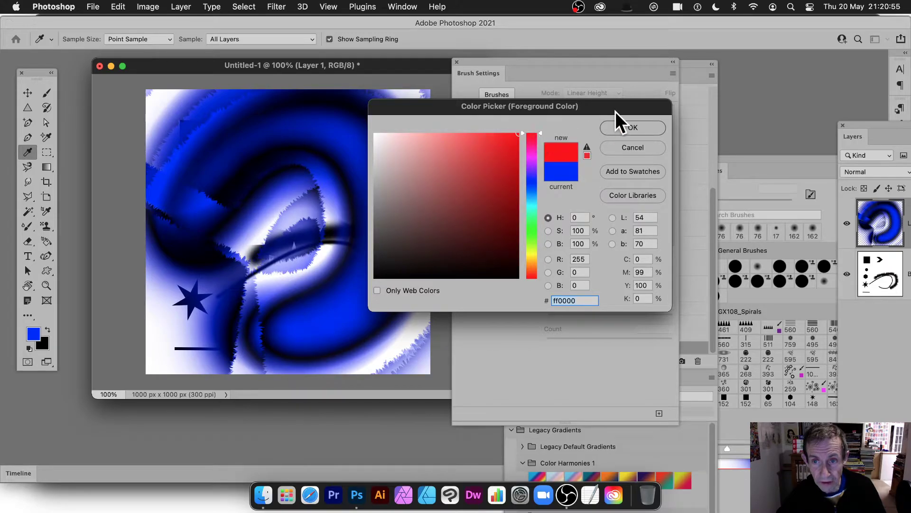
left_click(627, 127)
mouse_move(198, 195)
left_mouse_down()
mouse_move(317, 137)
mouse_move(352, 193)
mouse_move(373, 286)
mouse_move(421, 250)
mouse_move(369, 168)
mouse_move(313, 193)
mouse_move(303, 304)
mouse_move(228, 335)
mouse_move(154, 294)
mouse_move(146, 277)
left_mouse_up()
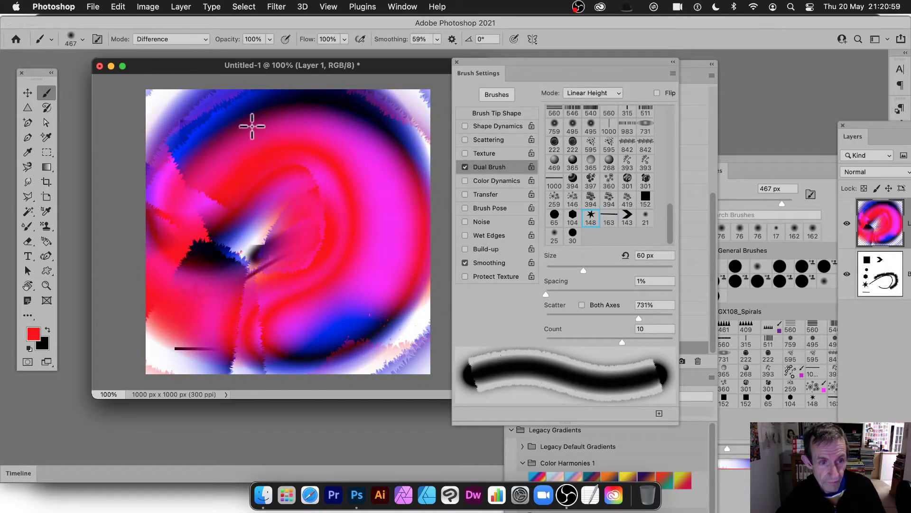
mouse_move(268, 82)
left_mouse_down()
mouse_move(405, 104)
mouse_move(433, 222)
mouse_move(291, 354)
mouse_move(124, 172)
mouse_move(305, 170)
left_mouse_up()
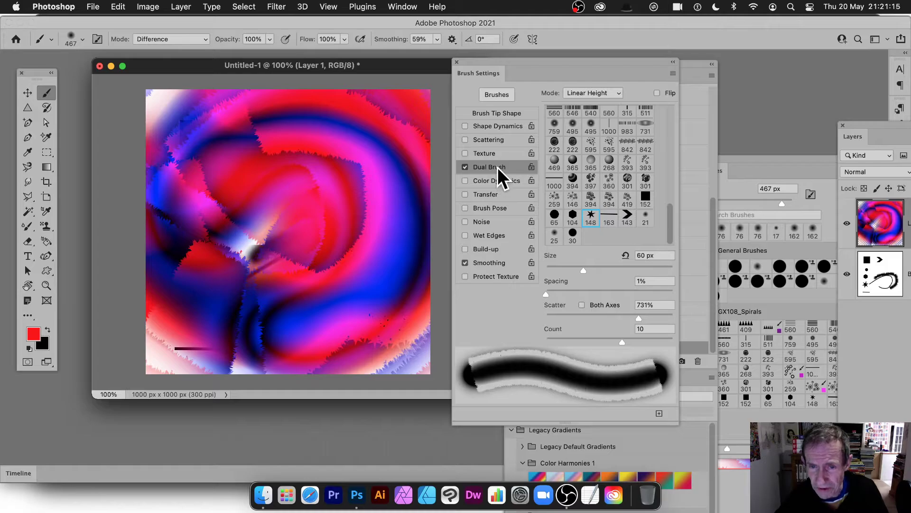
Adjust the Dual Brush star tip to 57 px size, 77% spacing and 740% scatter.
mouse_move(583, 269)
left_mouse_down()
mouse_move(545, 268)
mouse_move(647, 269)
mouse_move(604, 269)
left_mouse_up()
left_click_drag(563, 296, 594, 294)
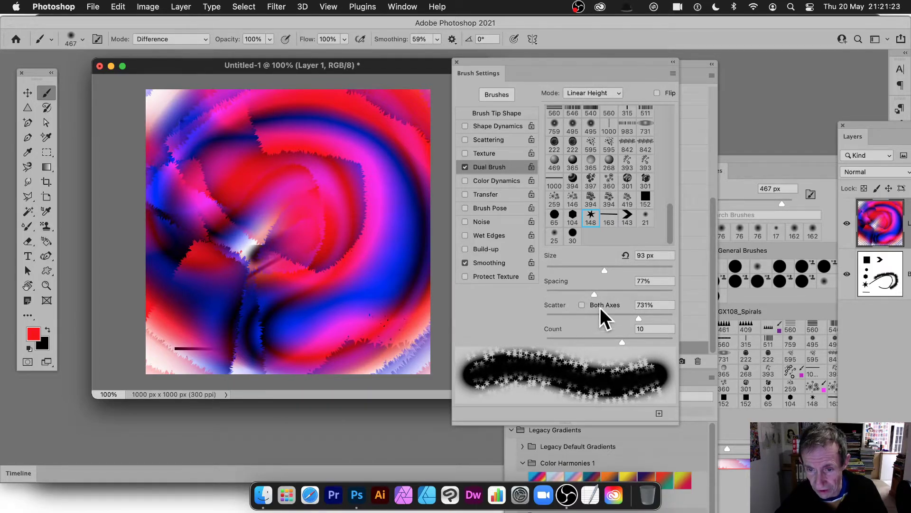
mouse_move(635, 314)
left_mouse_down()
mouse_move(577, 318)
mouse_move(639, 322)
left_mouse_up()
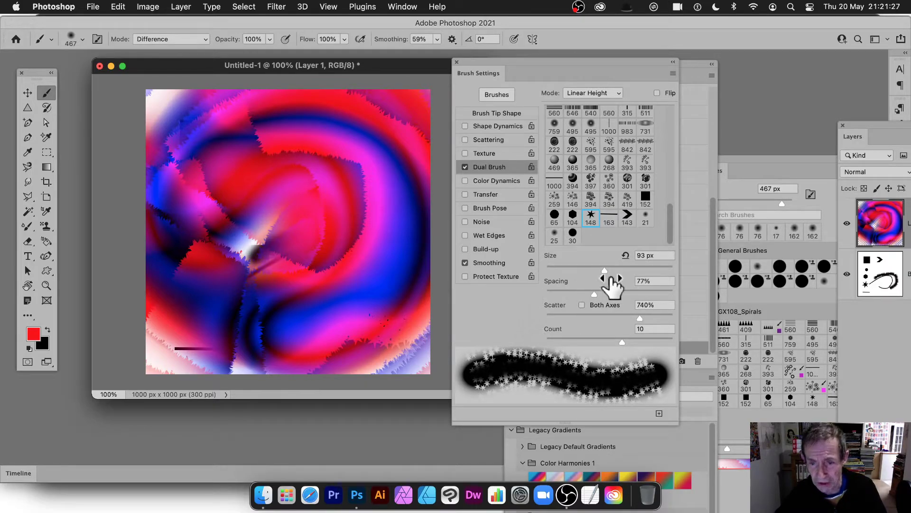
left_click_drag(602, 267, 583, 269)
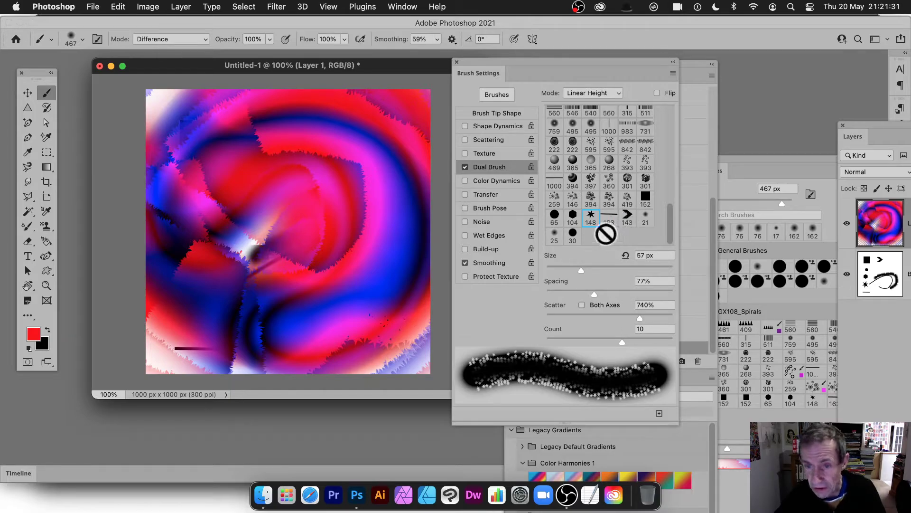
Use tip 163 as the dual tip, test it, and tune to 78 px, 413% spacing, 731% scatter.
left_click(610, 219)
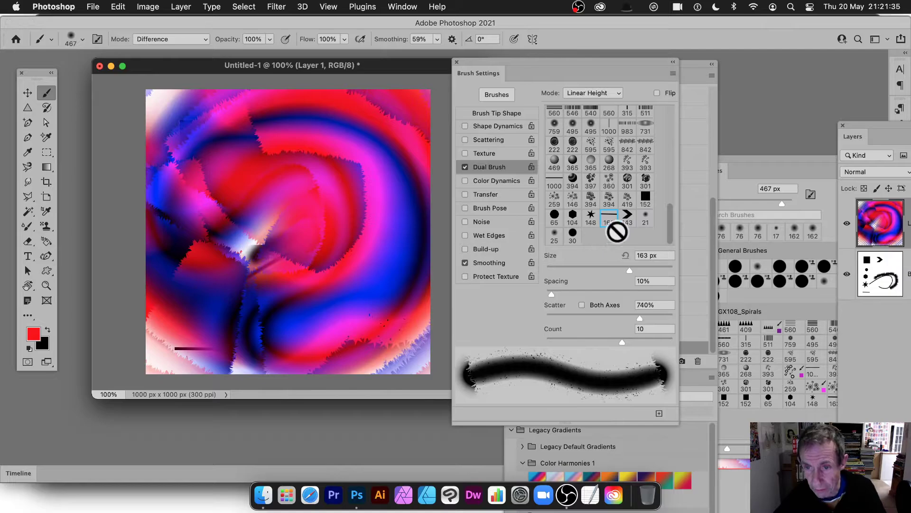
left_click_drag(614, 266, 592, 271)
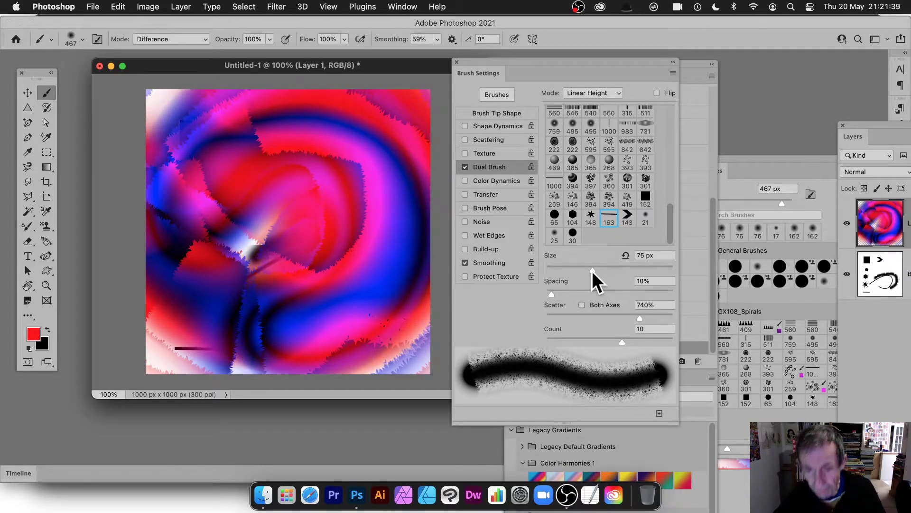
mouse_move(283, 145)
left_mouse_down()
mouse_move(386, 209)
mouse_move(348, 260)
mouse_move(256, 266)
left_mouse_up()
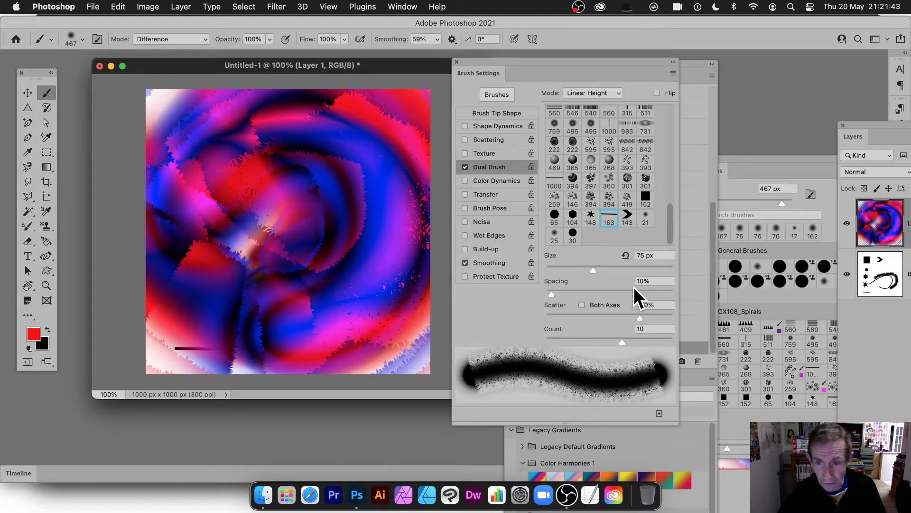
mouse_move(567, 292)
left_mouse_down()
mouse_move(594, 293)
mouse_move(591, 317)
mouse_move(641, 318)
left_mouse_up()
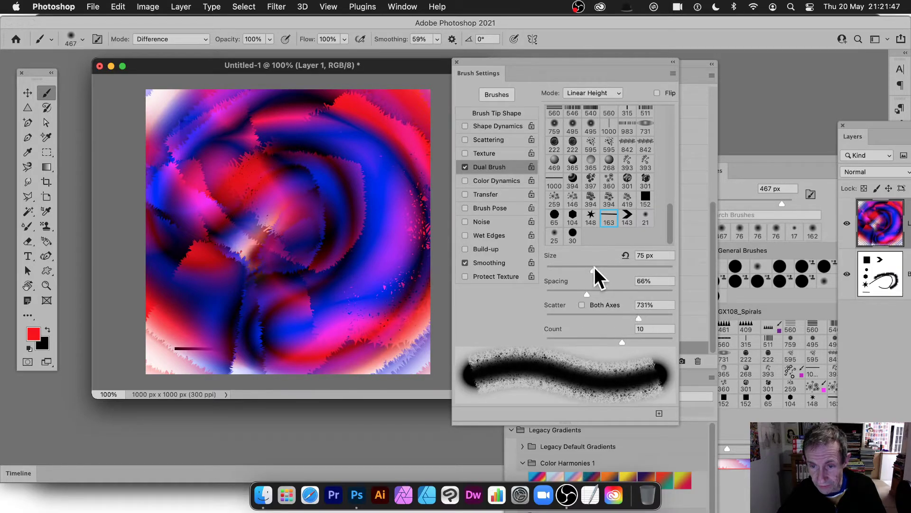
mouse_move(593, 270)
left_mouse_down()
mouse_move(574, 272)
mouse_move(667, 293)
mouse_move(655, 292)
left_mouse_up()
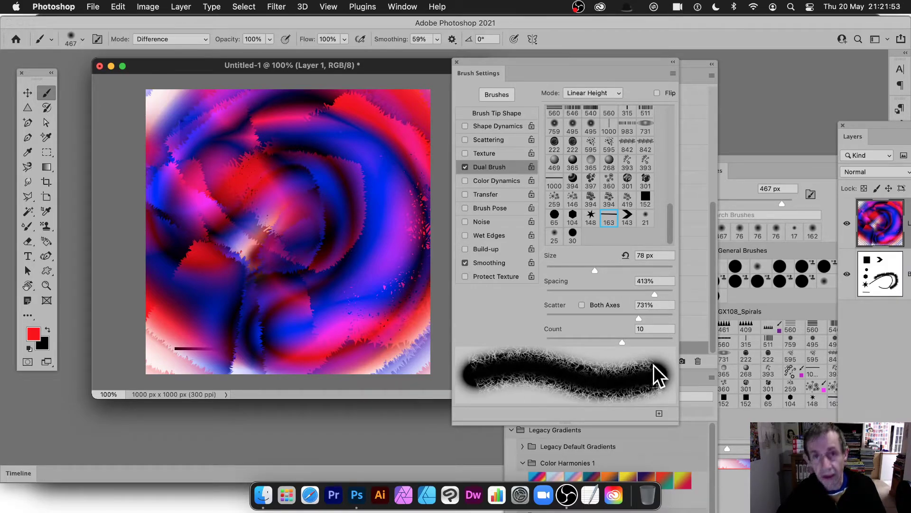
Set the Dual Brush mode to Hard Mix and paint a test stroke.
left_click(594, 95)
left_click(597, 80)
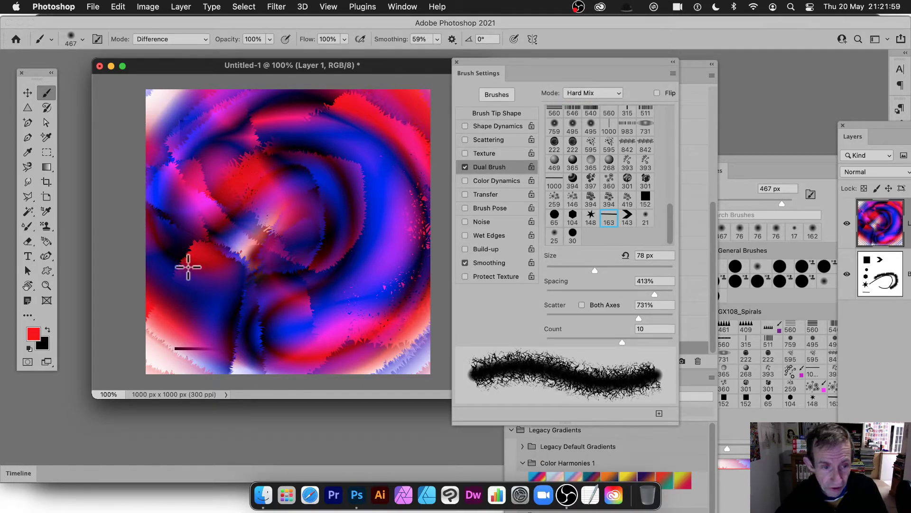
mouse_move(188, 267)
left_mouse_down()
mouse_move(271, 242)
mouse_move(373, 169)
mouse_move(413, 301)
mouse_move(462, 364)
mouse_move(286, 160)
mouse_move(336, 80)
mouse_move(224, 301)
mouse_move(285, 273)
left_mouse_up()
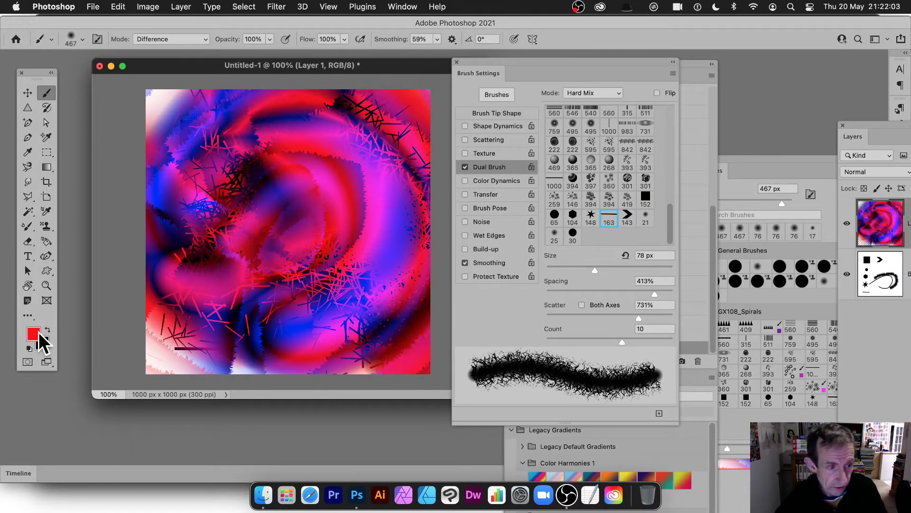
Change the foreground colour to green and paint green spiky test strokes.
left_click(39, 335)
left_click(528, 221)
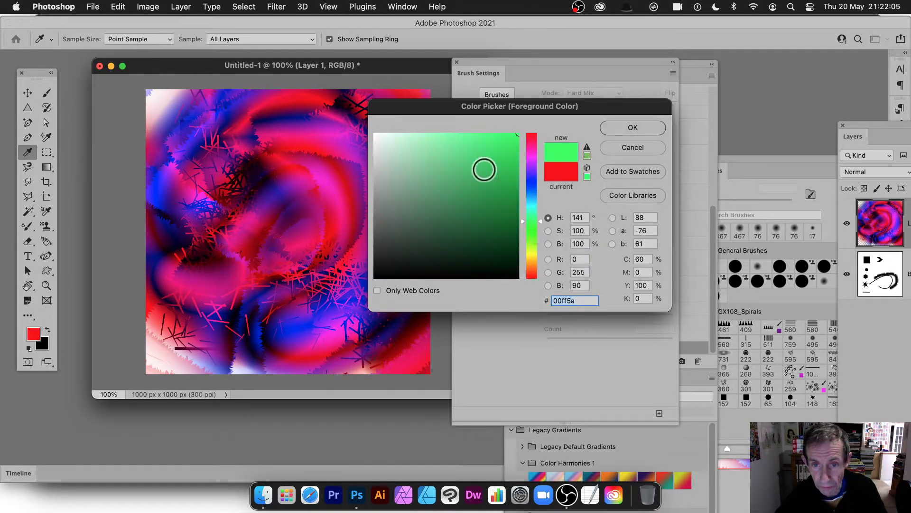
left_click(630, 130)
mouse_move(203, 112)
left_mouse_down()
mouse_move(286, 196)
mouse_move(409, 157)
mouse_move(374, 312)
mouse_move(128, 309)
mouse_move(149, 418)
left_mouse_up()
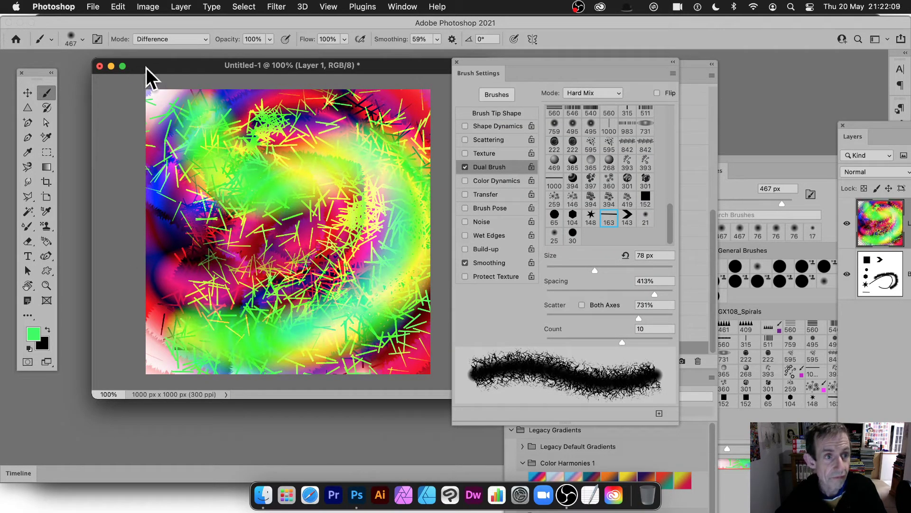
Switch the painting mode to Normal and paint broad green strokes.
left_click(169, 39)
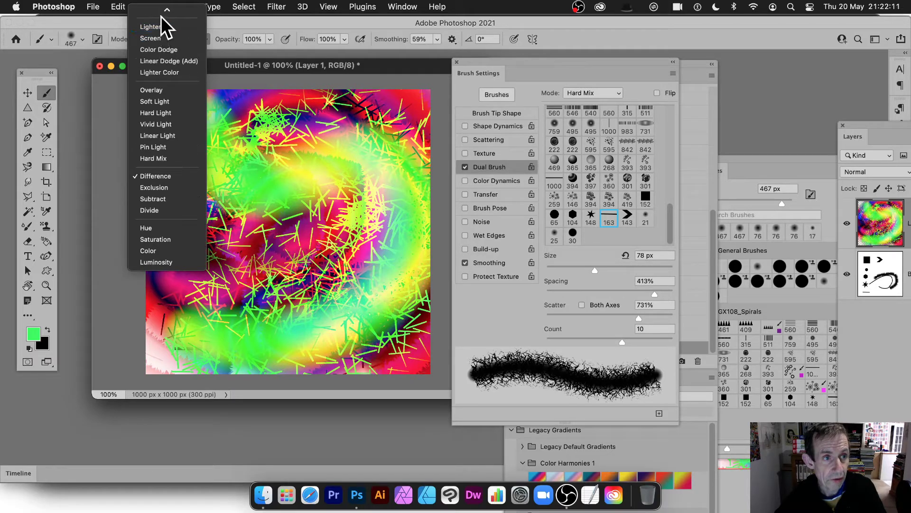
left_click(159, 12)
mouse_move(209, 171)
left_mouse_down()
mouse_move(294, 133)
mouse_move(401, 238)
mouse_move(233, 314)
mouse_move(236, 210)
left_mouse_up()
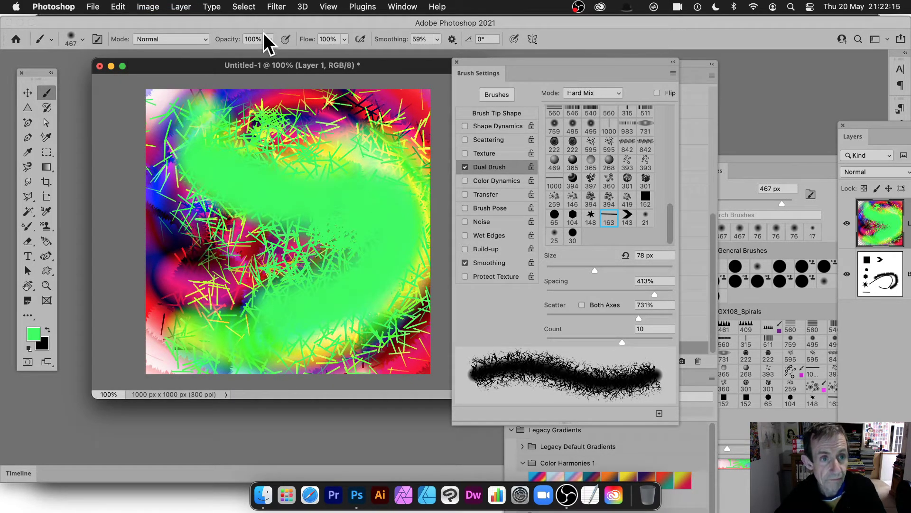
Add a new Layer 2 and set the Dual Brush mode to Linear Burn.
left_click(183, 7)
mouse_move(184, 23)
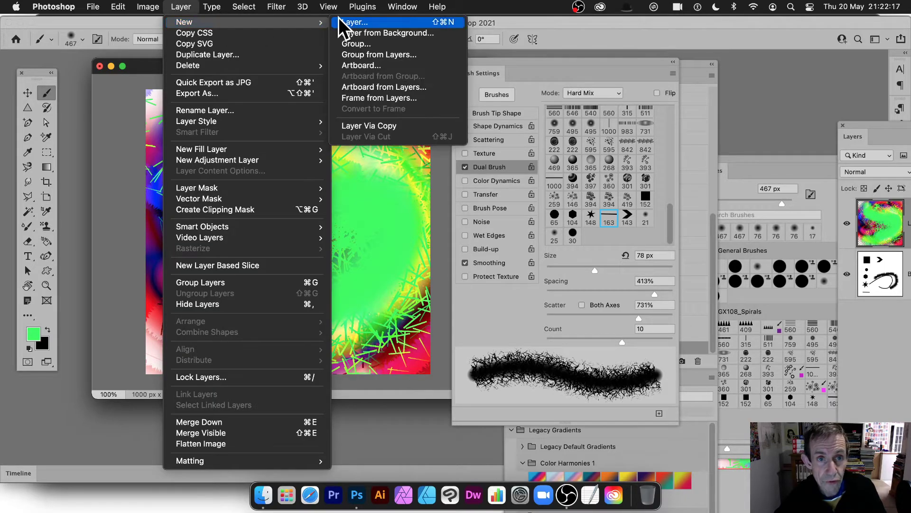
left_click(352, 23)
left_click(498, 231)
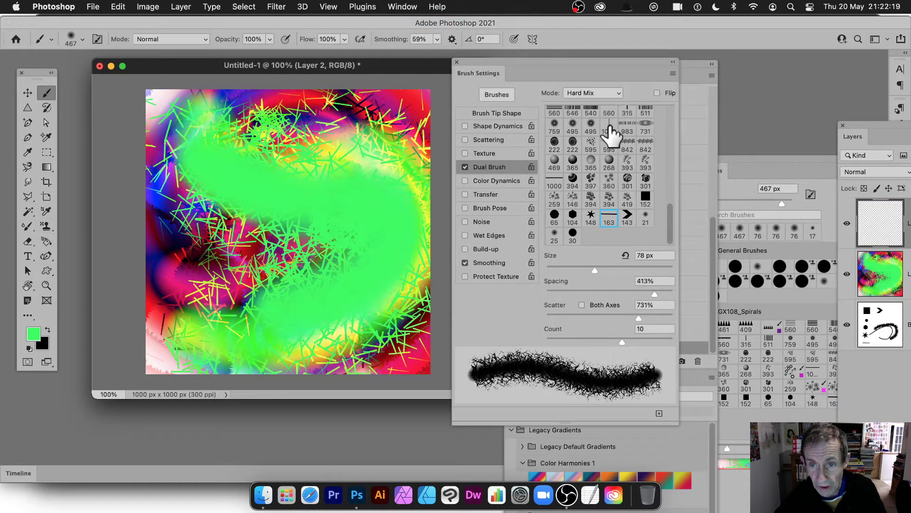
left_click(596, 95)
left_click(593, 85)
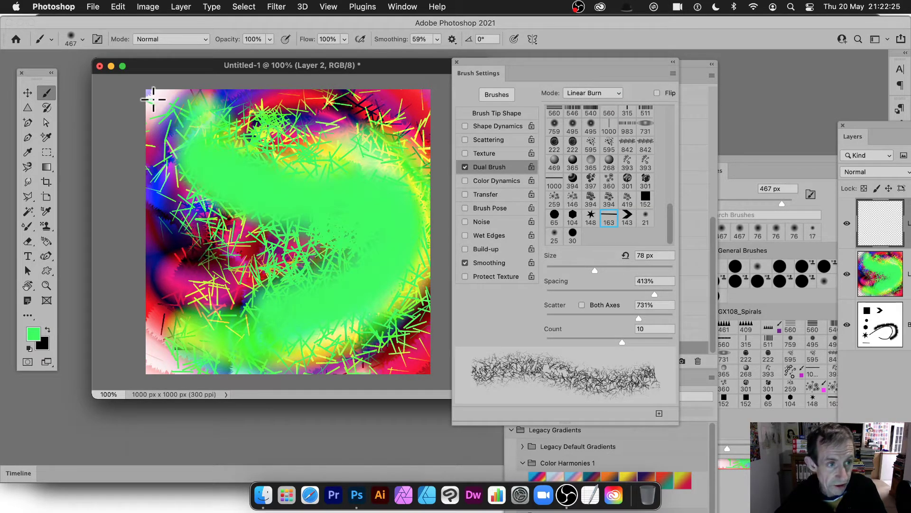
Flatten the image and fill it entirely with white.
left_click(181, 7)
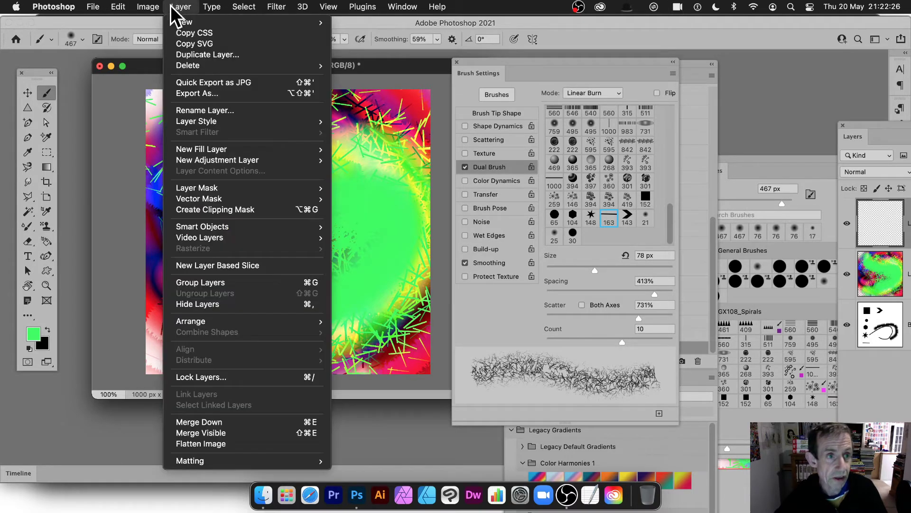
left_click(198, 444)
left_click(125, 11)
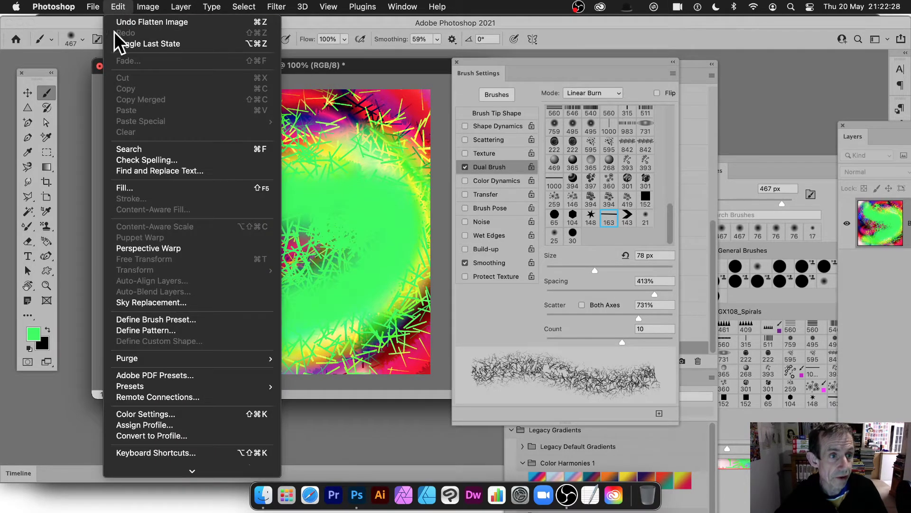
left_click(128, 187)
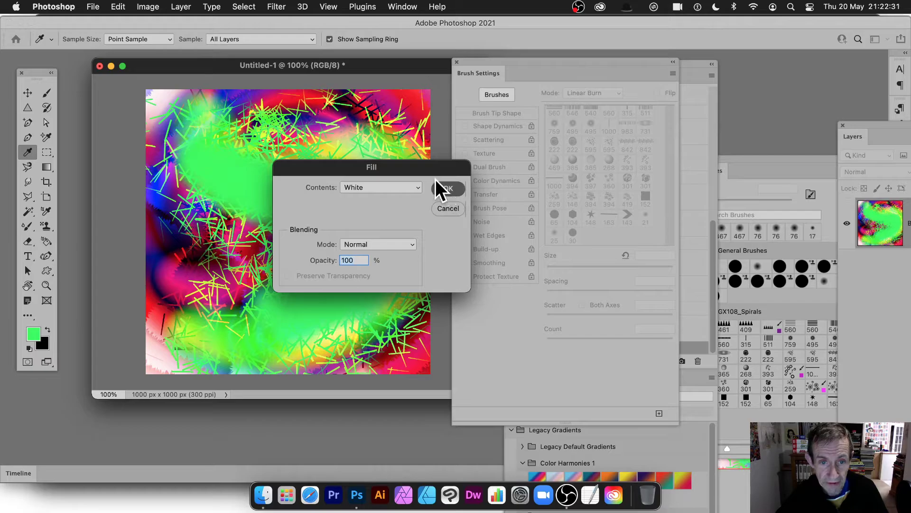
left_click(437, 186)
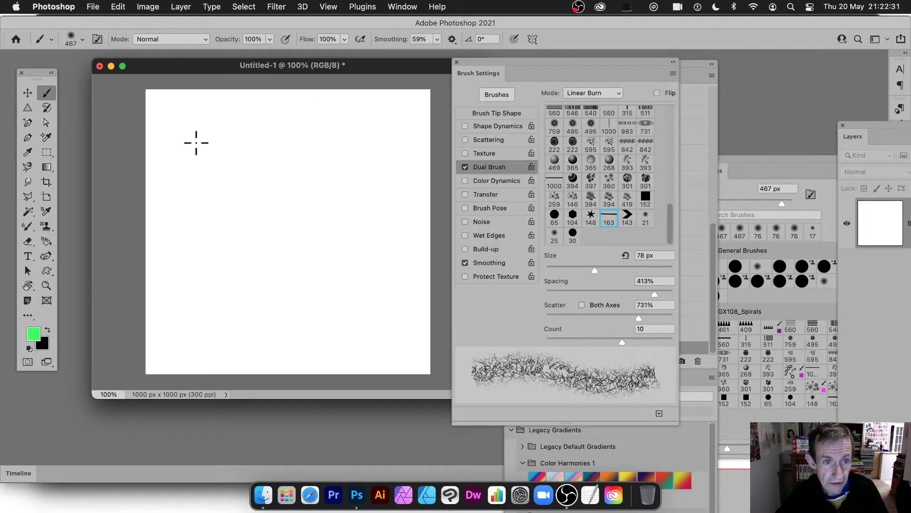
Paint black scattered strokes, compare a stroke without Dual Brush, then undo and re-enable it.
left_click(48, 329)
left_click_drag(193, 124, 432, 375)
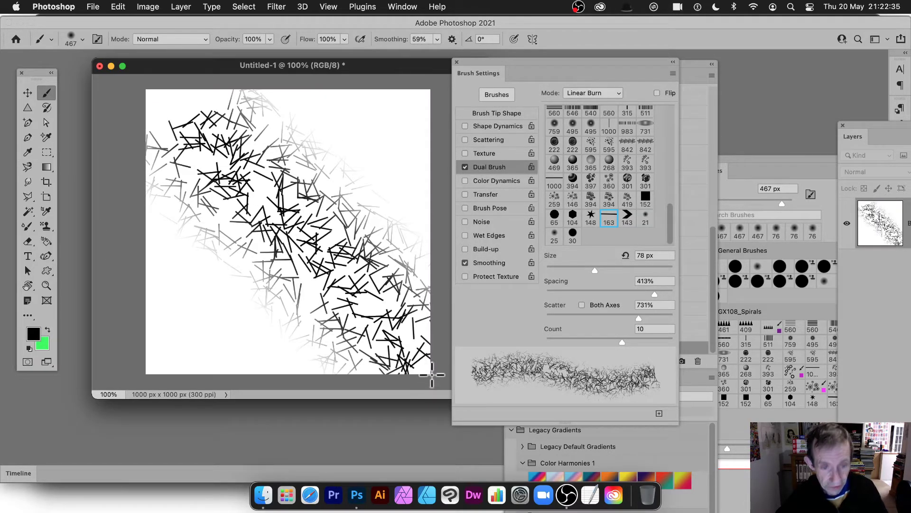
left_click(466, 168)
mouse_move(231, 142)
left_mouse_down()
mouse_move(352, 297)
mouse_move(387, 265)
left_mouse_up()
key("super+z")
left_click(466, 167)
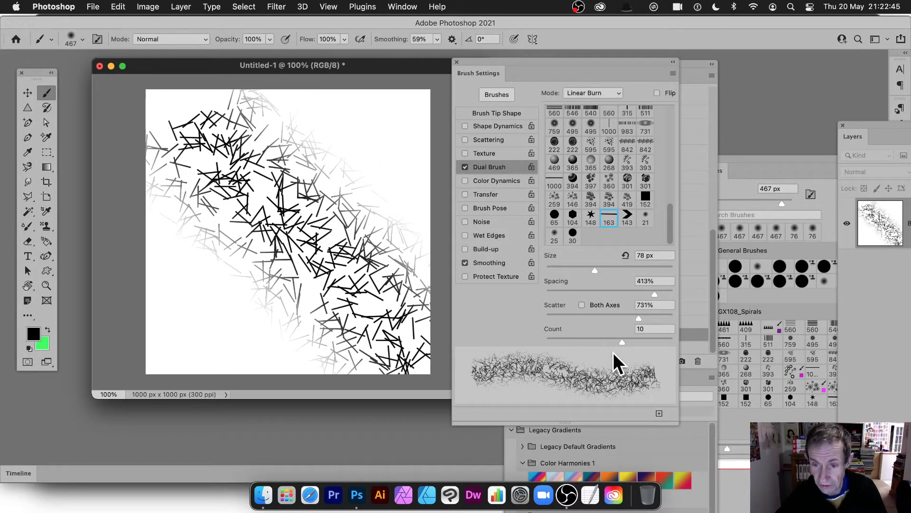
Set Dual Brush count 15, size 56 px, Both Axes scatter 816%, and paint a dense diagonal band.
mouse_move(621, 338)
left_mouse_down()
mouse_move(568, 341)
mouse_move(663, 343)
left_mouse_up()
mouse_move(595, 270)
left_mouse_down()
mouse_move(560, 272)
mouse_move(626, 269)
mouse_move(581, 271)
mouse_move(602, 272)
left_mouse_up()
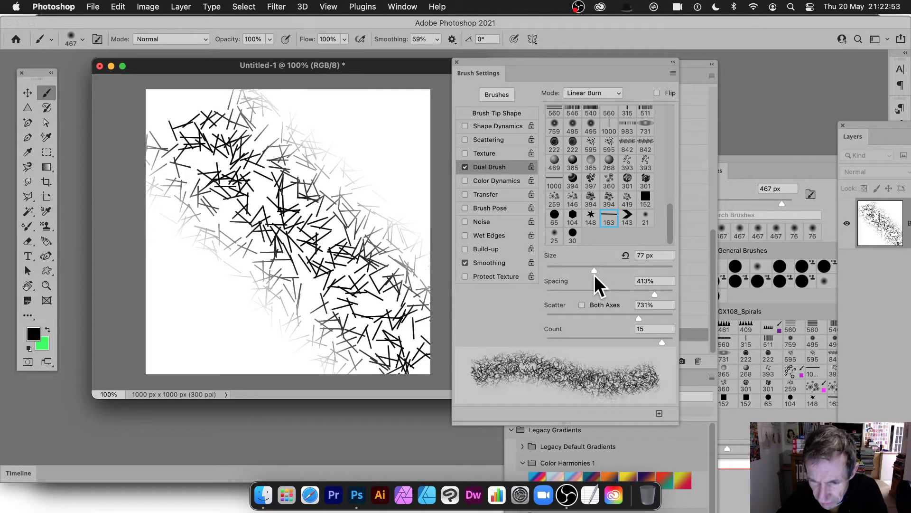
mouse_move(594, 275)
left_mouse_down()
mouse_move(580, 273)
mouse_move(651, 275)
mouse_move(581, 278)
left_mouse_up()
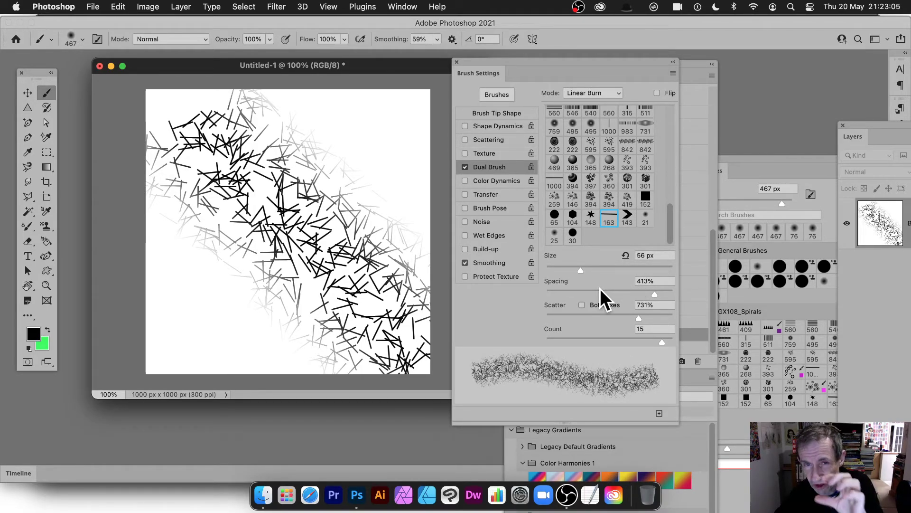
left_click(582, 305)
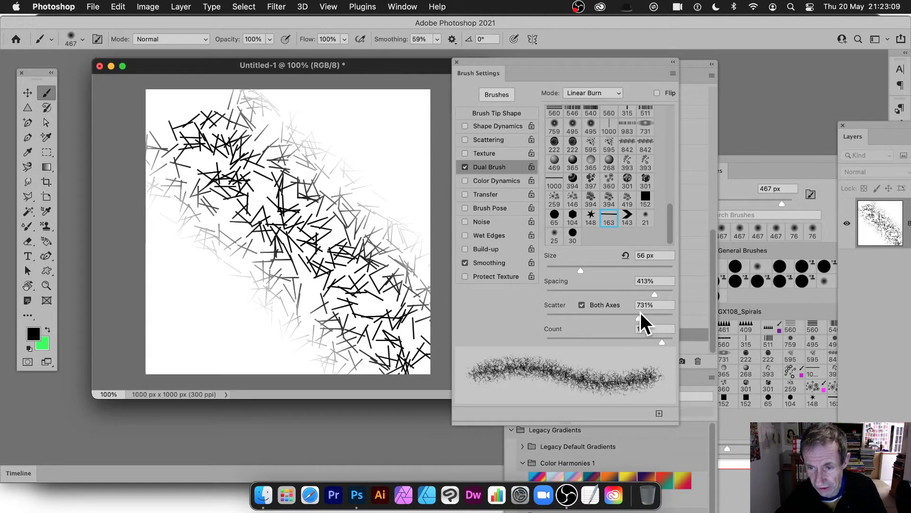
mouse_move(641, 315)
left_mouse_down()
mouse_move(671, 326)
mouse_move(549, 323)
mouse_move(649, 326)
left_mouse_up()
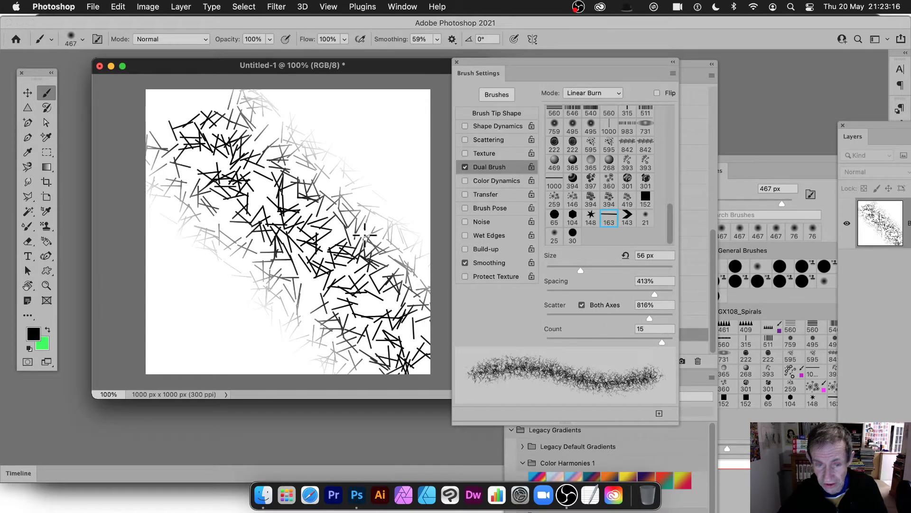
mouse_move(257, 142)
left_mouse_down()
mouse_move(380, 265)
mouse_move(275, 200)
mouse_move(389, 276)
left_mouse_up()
mouse_move(332, 180)
left_mouse_down()
mouse_move(356, 274)
mouse_move(265, 204)
mouse_move(223, 190)
mouse_move(304, 154)
left_mouse_up()
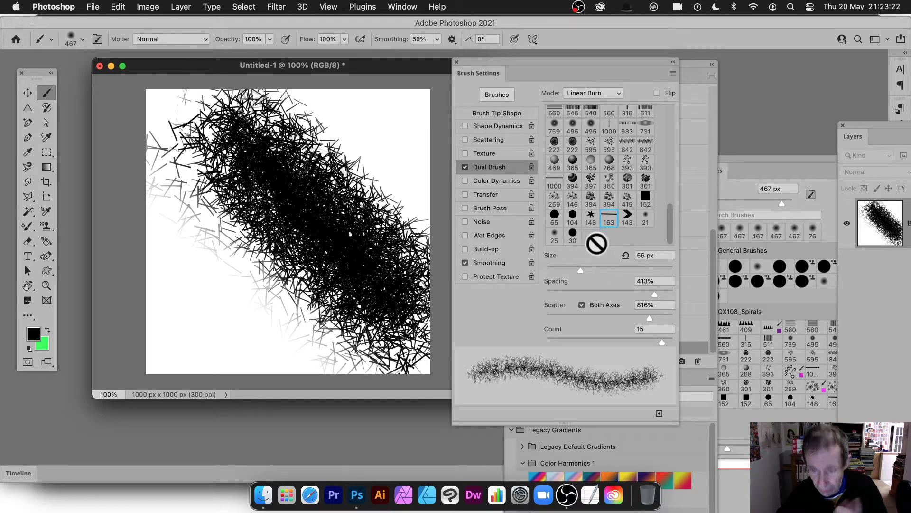
Try the 143 and 595 dual tips with wider spacing and paint dotted test strokes.
left_click(626, 217)
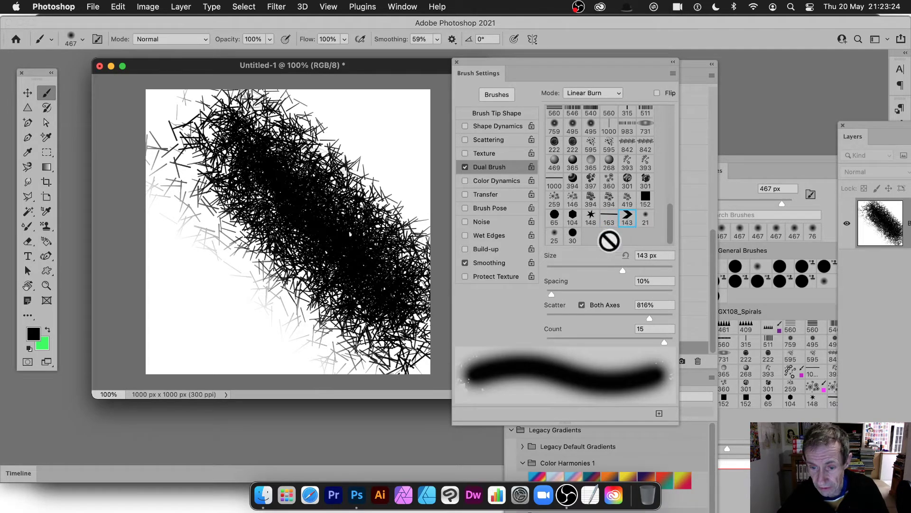
mouse_move(559, 287)
left_mouse_down()
mouse_move(620, 290)
mouse_move(597, 291)
left_mouse_up()
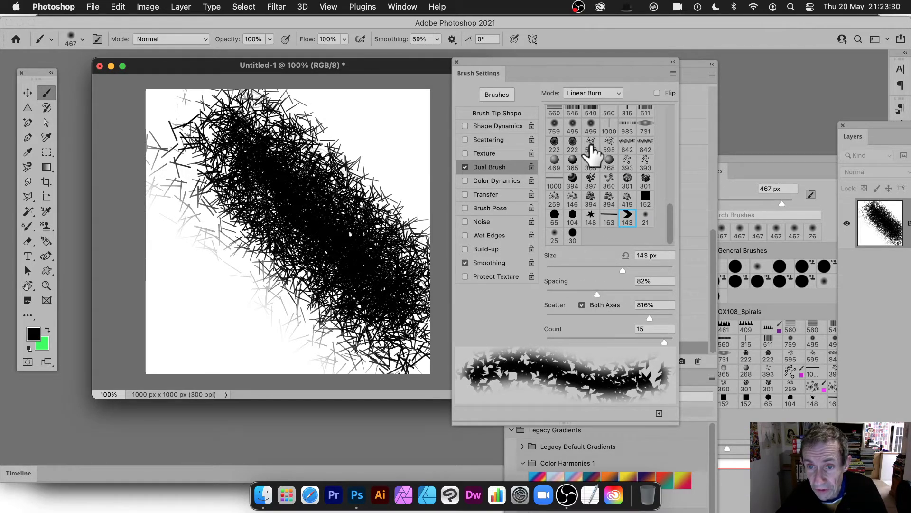
left_click(591, 145)
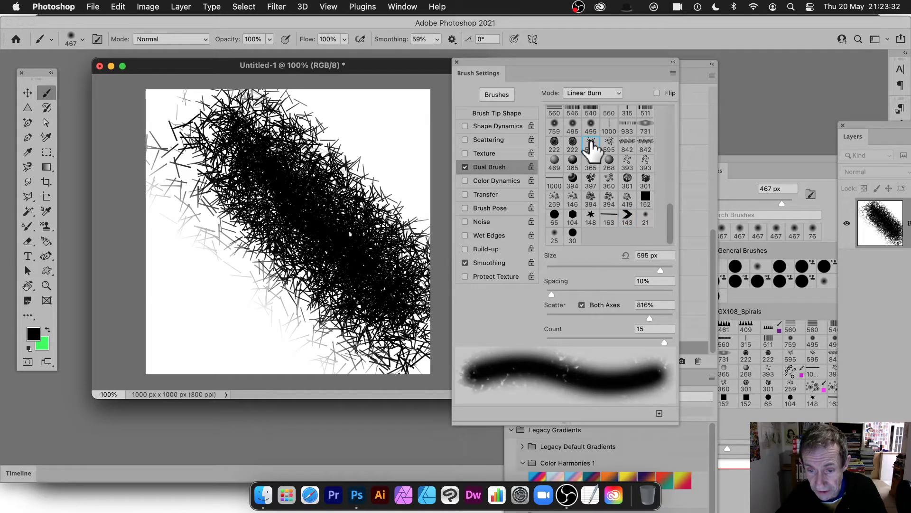
mouse_move(600, 269)
left_mouse_down()
mouse_move(627, 299)
mouse_move(592, 299)
mouse_move(599, 291)
left_mouse_up()
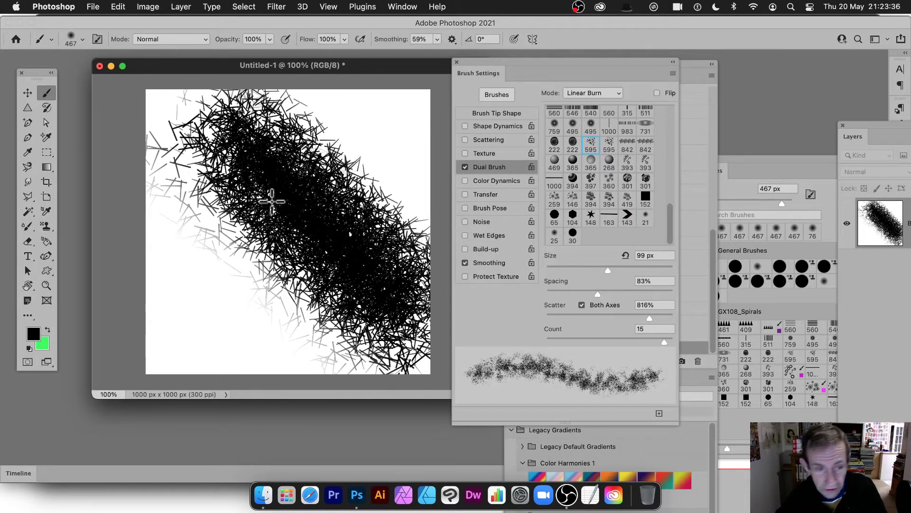
mouse_move(264, 198)
left_mouse_down()
mouse_move(212, 274)
mouse_move(263, 372)
mouse_move(127, 216)
mouse_move(112, 164)
mouse_move(349, 142)
mouse_move(451, 202)
left_mouse_up()
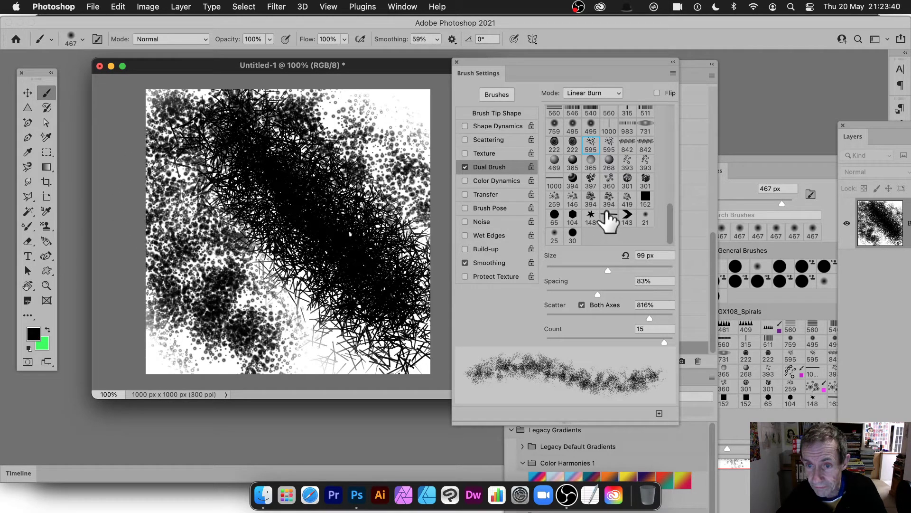
Switch to the 1000 dual tip at 216 px, 69% spacing, and repaint one large diagonal stroke.
left_click(608, 126)
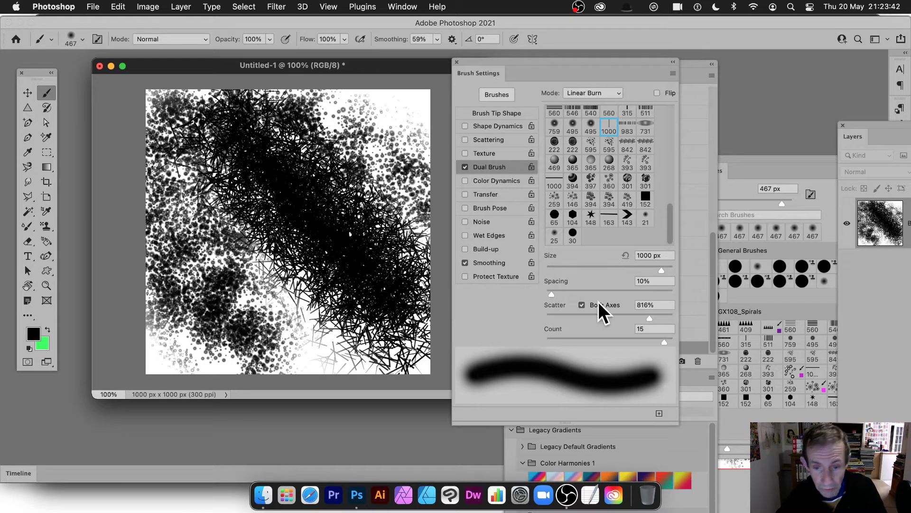
left_click_drag(587, 290, 578, 294)
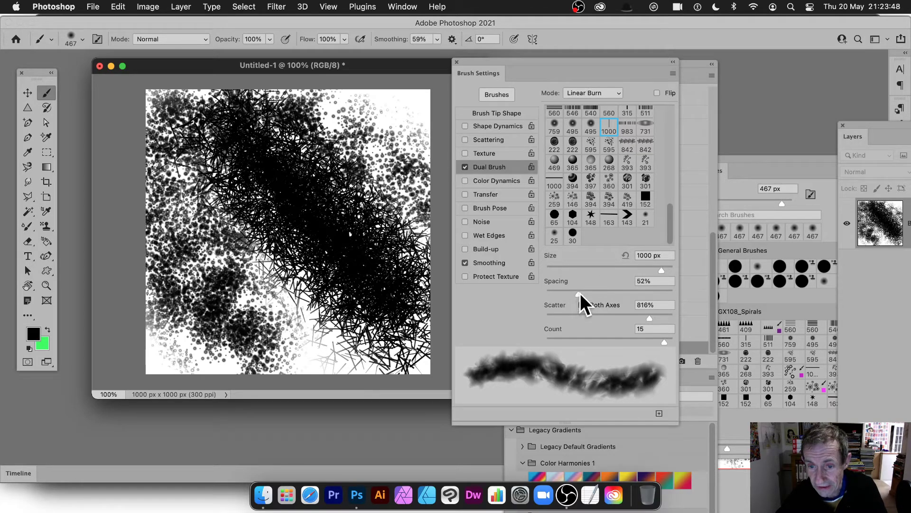
mouse_move(580, 295)
left_mouse_down()
mouse_move(623, 297)
mouse_move(589, 297)
left_mouse_up()
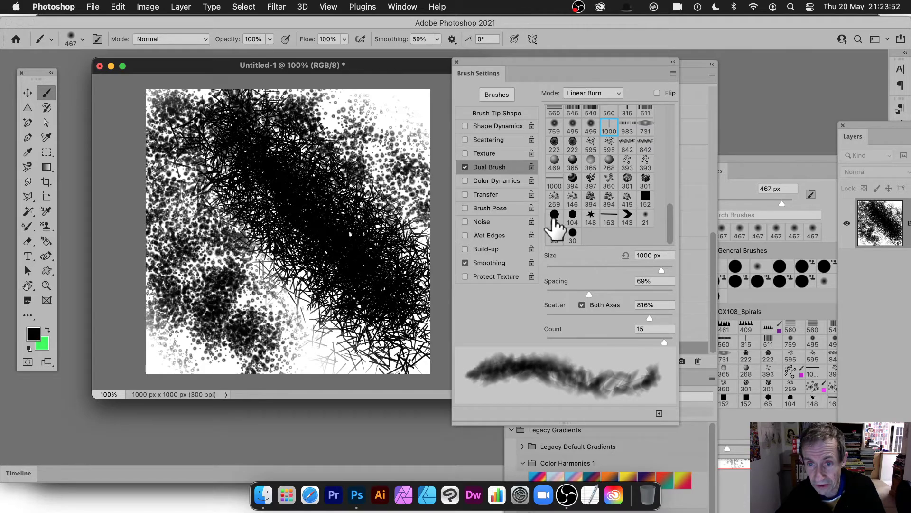
mouse_move(633, 266)
left_mouse_down()
mouse_move(590, 264)
mouse_move(641, 269)
left_mouse_up()
key("super+z")
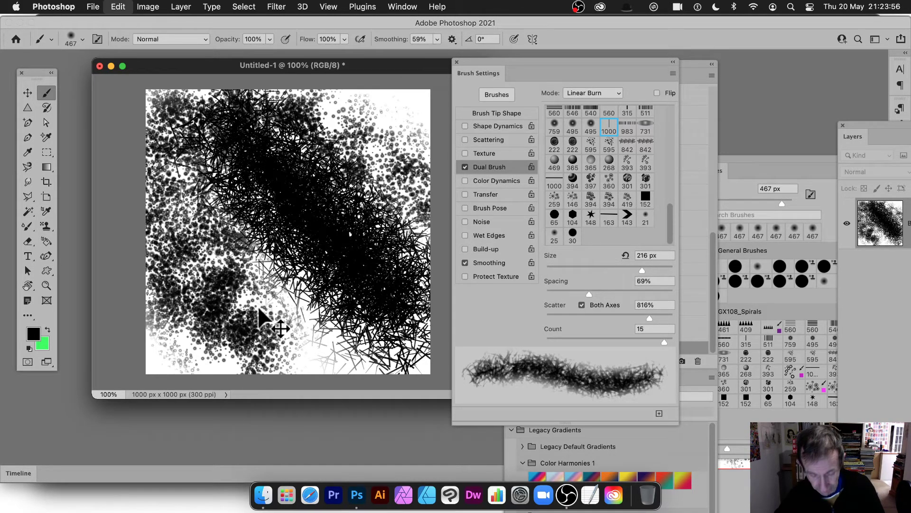
mouse_move(153, 114)
left_mouse_down()
mouse_move(383, 325)
mouse_move(396, 301)
mouse_move(299, 181)
mouse_move(214, 131)
mouse_move(181, 96)
mouse_move(216, 151)
mouse_move(384, 289)
left_mouse_up()
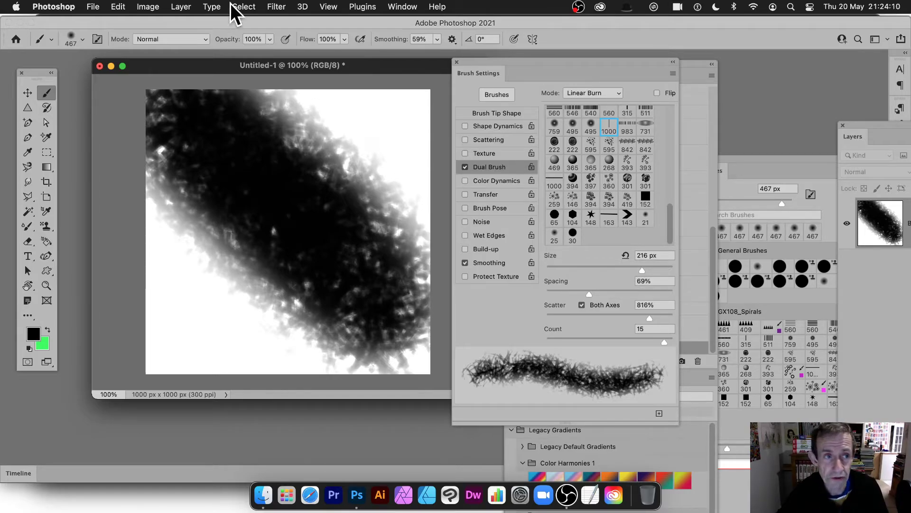
left_click(181, 6)
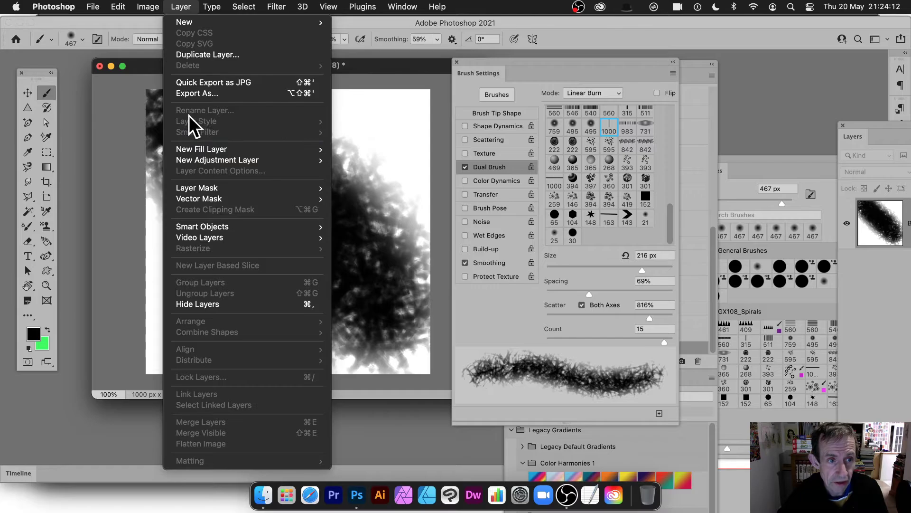
left_click(159, 36)
left_click(176, 9)
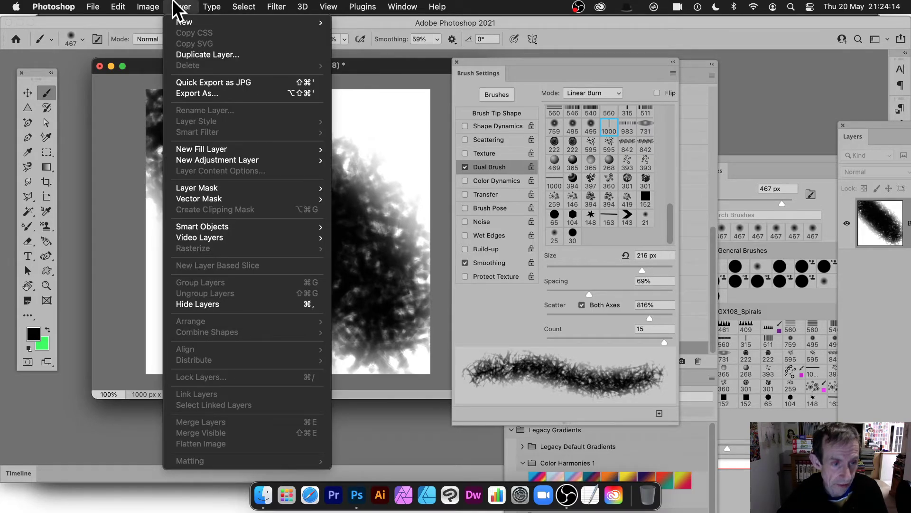
mouse_move(185, 22)
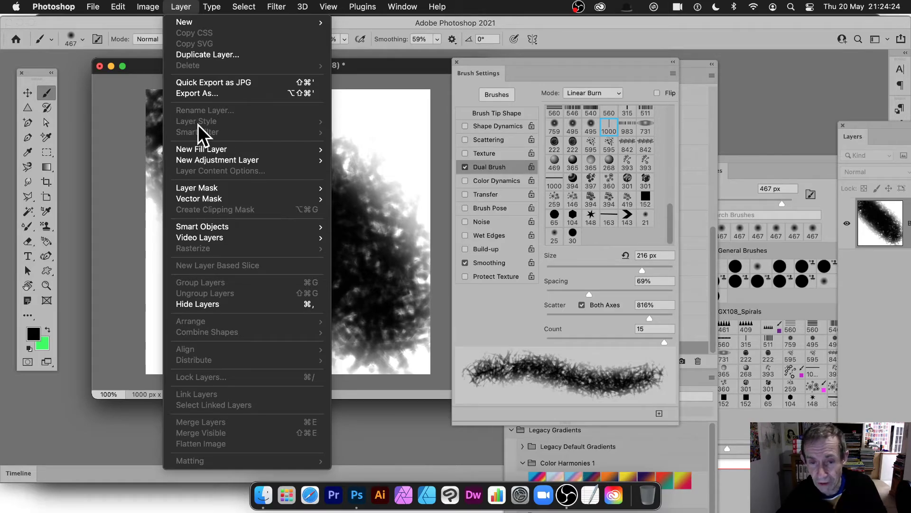
left_click(439, 166)
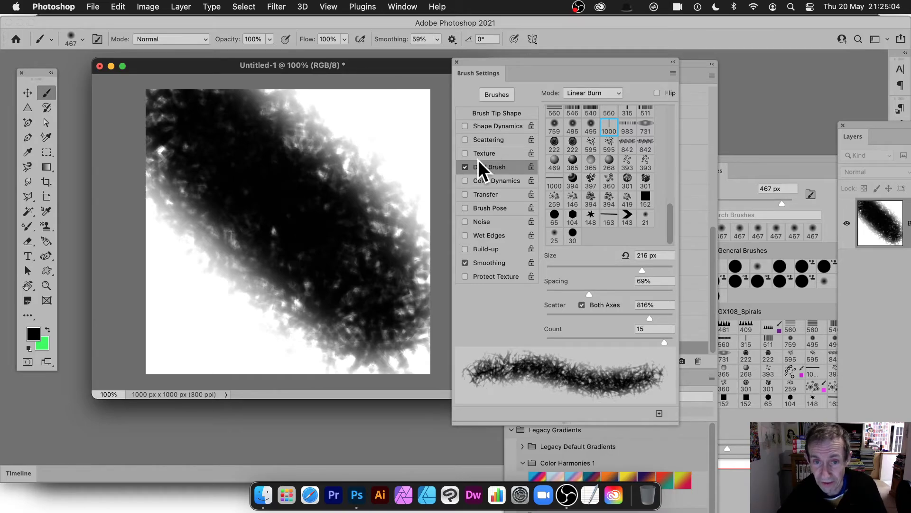
Clear the test stroke and choose the 143 arrow shape as the main brush tip.
left_click(504, 114)
key("super+z")
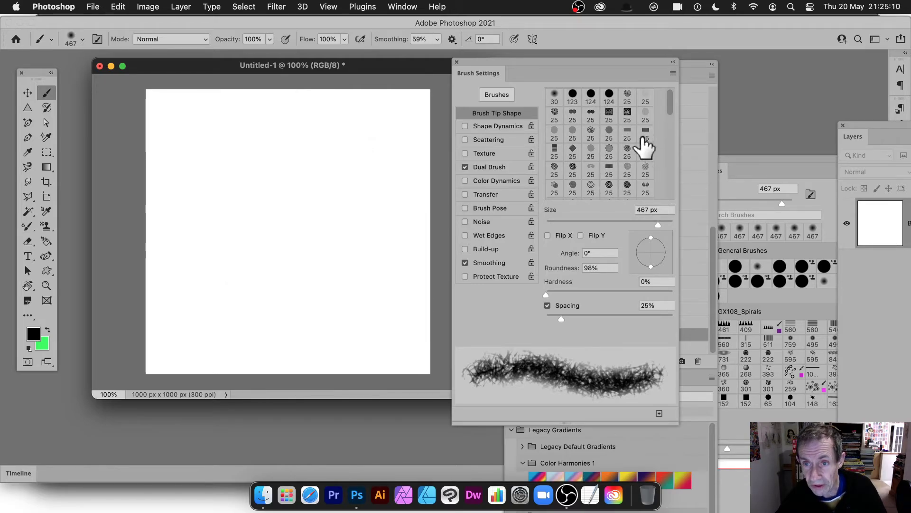
left_click_drag(670, 101, 673, 211)
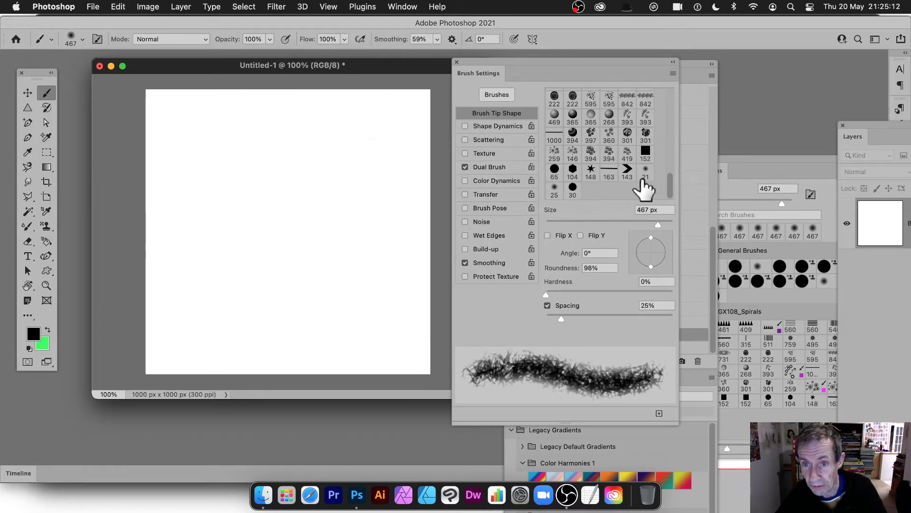
left_click(627, 169)
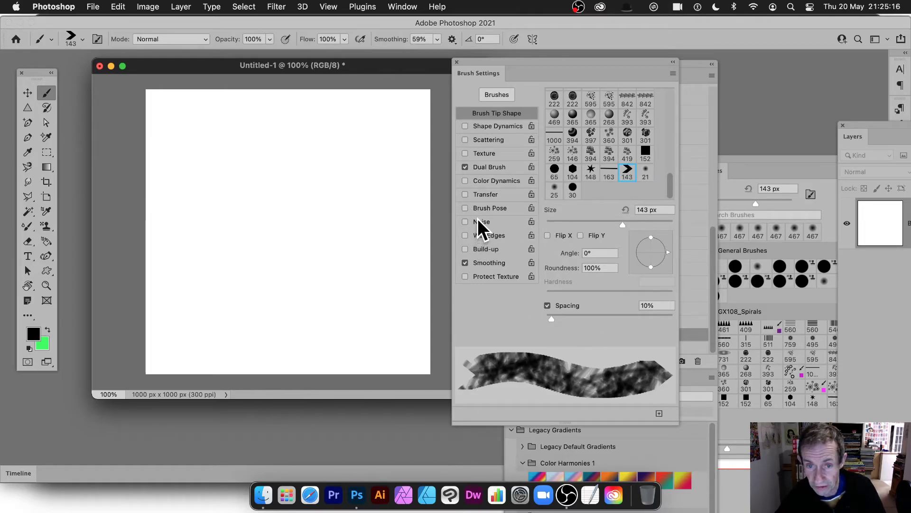
Choose tip 163 as the dual brush, making it smaller with dabs spread further apart.
left_click(487, 169)
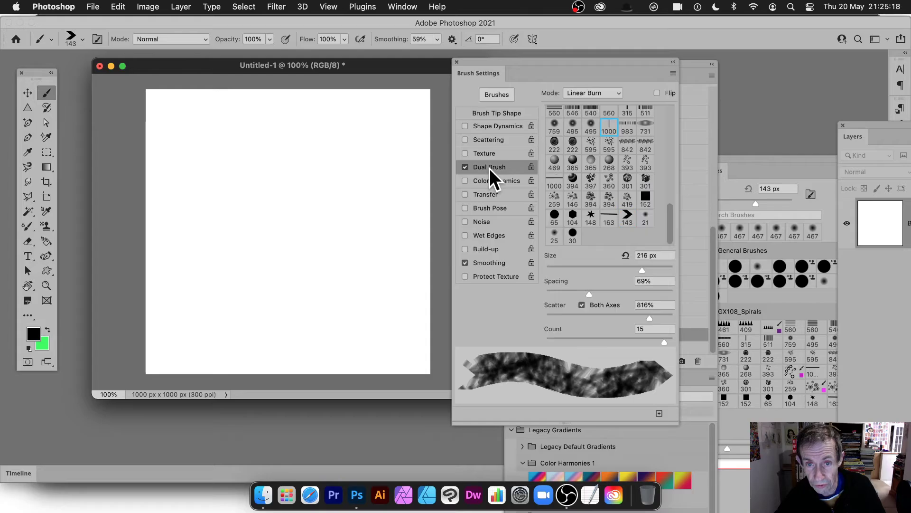
left_click(609, 218)
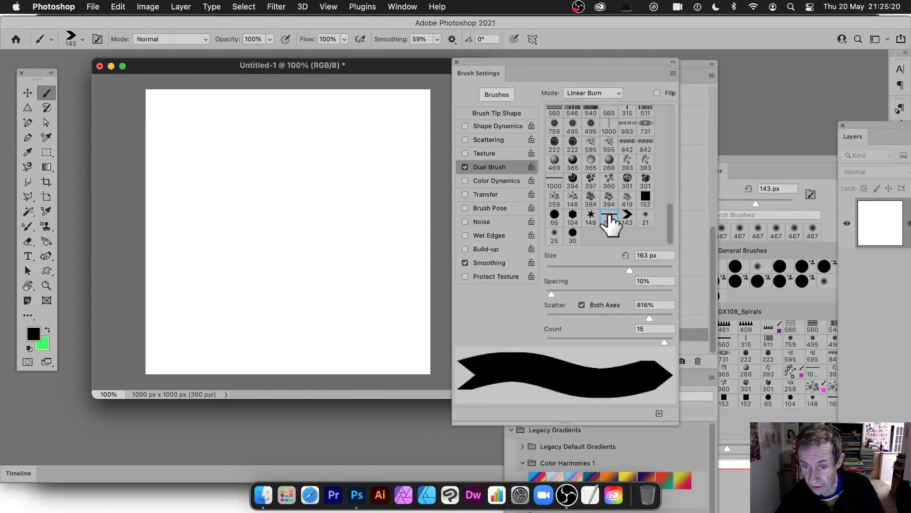
left_click(572, 266)
left_click_drag(596, 267, 599, 266)
left_click_drag(552, 294, 637, 295)
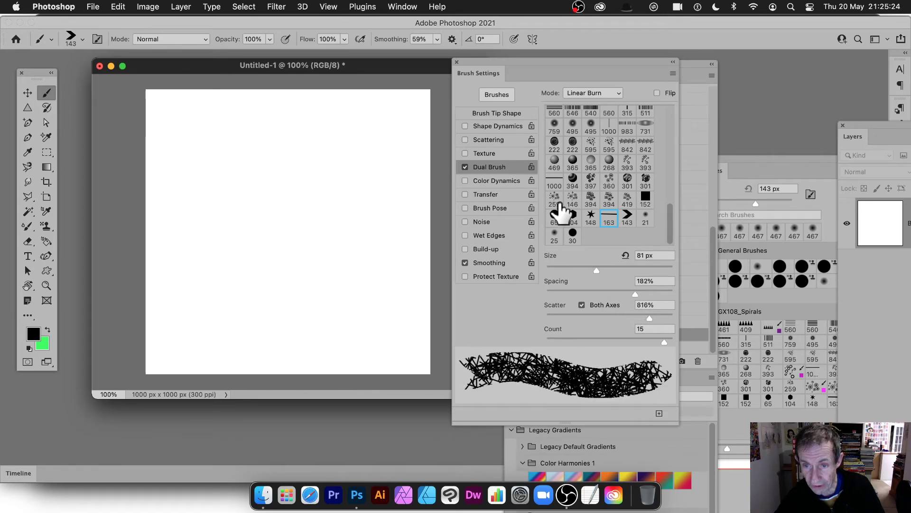
Try Color Burn and Color Dodge, then set the Dual Brush mode to Linear Height.
left_click(613, 93)
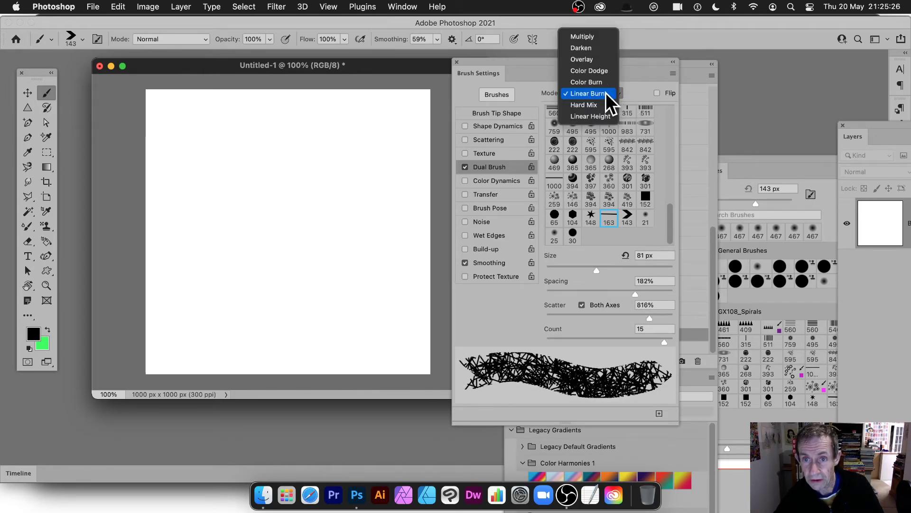
left_click(599, 82)
left_click(590, 94)
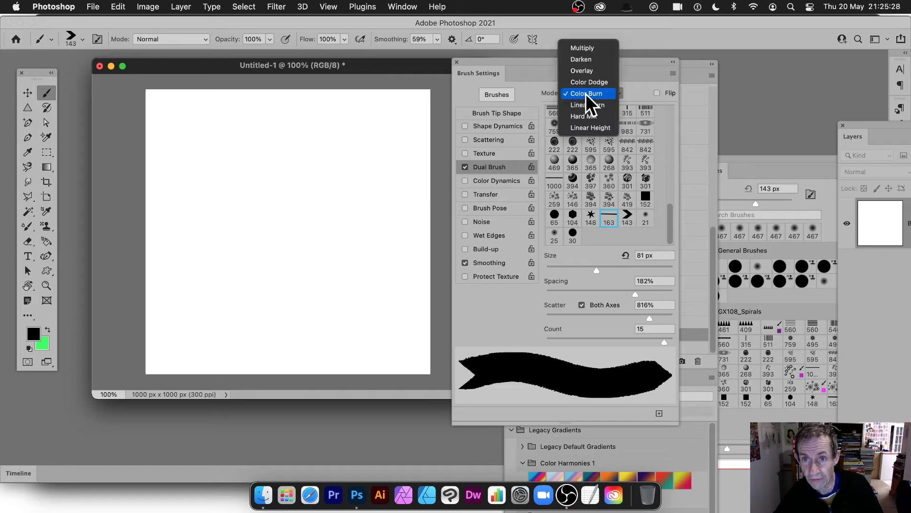
left_click(590, 82)
left_click(587, 97)
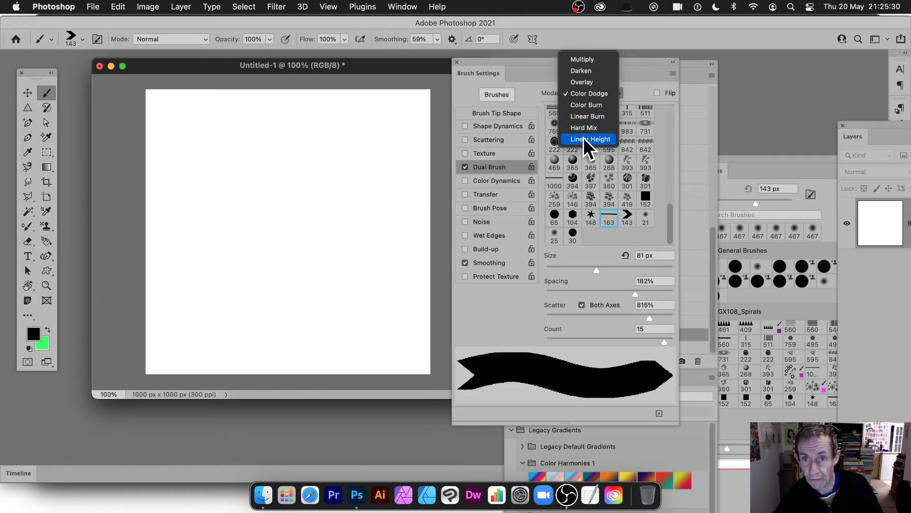
left_click(589, 140)
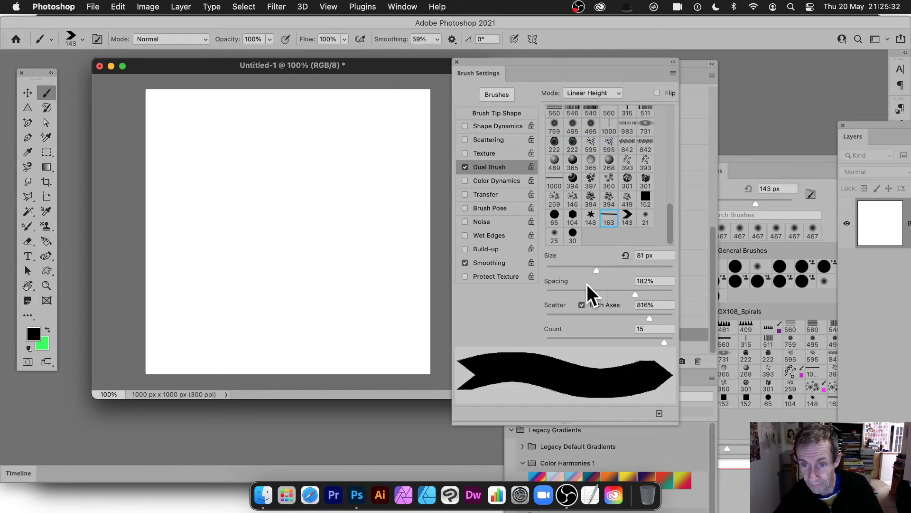
Tune the dual tip's size and spacing, with scatter at 821% and count 3.
left_click_drag(617, 295, 589, 317)
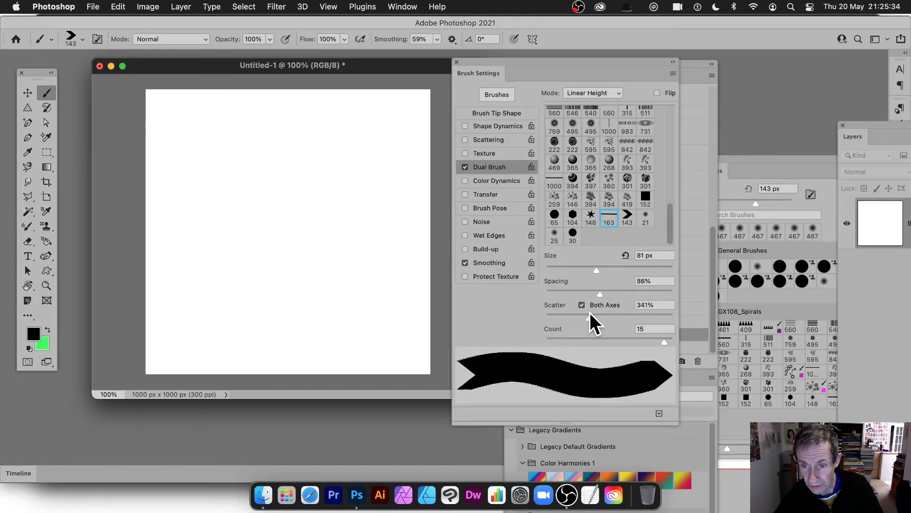
mouse_move(610, 271)
left_mouse_down()
mouse_move(599, 288)
mouse_move(573, 294)
mouse_move(653, 295)
left_mouse_up()
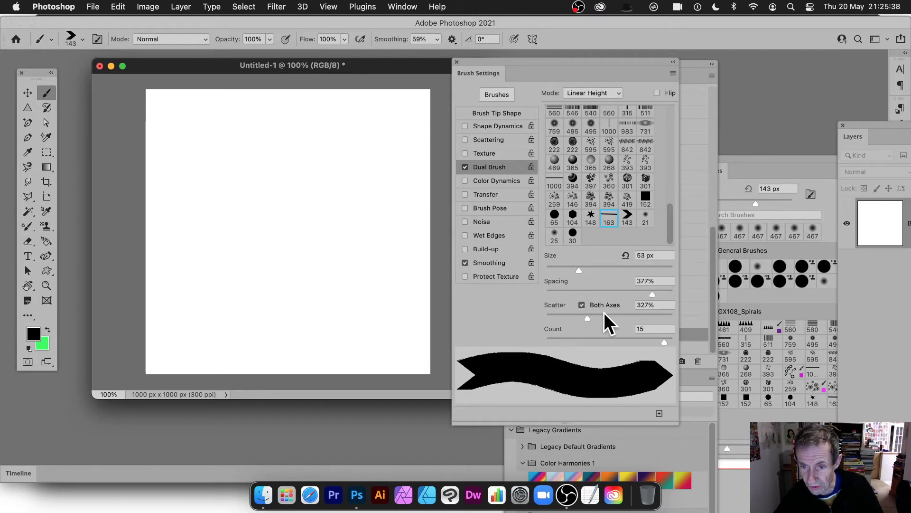
left_click_drag(602, 317, 647, 318)
mouse_move(592, 294)
left_mouse_down()
mouse_move(568, 295)
mouse_move(645, 295)
left_mouse_up()
left_click_drag(579, 270, 640, 270)
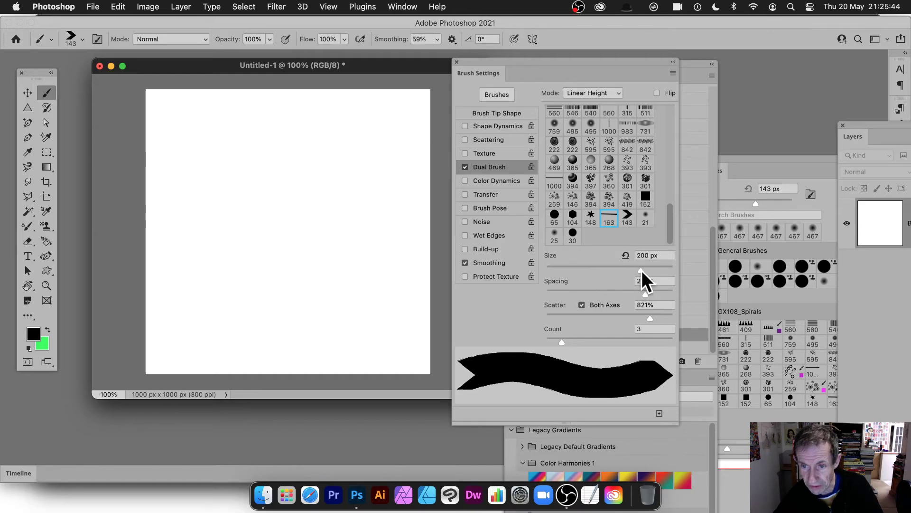
Shrink the main arrow tip and space its dabs into separate chevrons.
left_click(503, 116)
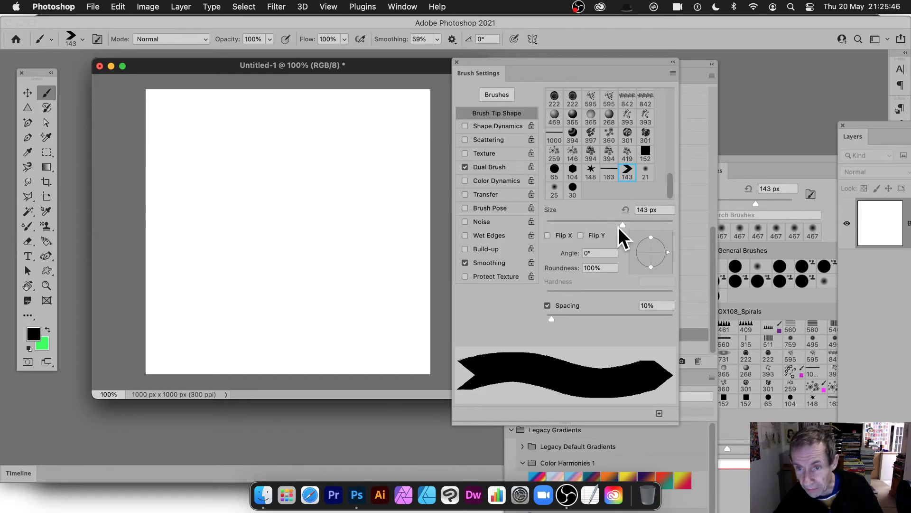
mouse_move(620, 226)
left_mouse_down()
mouse_move(631, 226)
mouse_move(572, 226)
left_mouse_up()
mouse_move(563, 316)
left_mouse_down()
mouse_move(603, 317)
mouse_move(591, 315)
left_mouse_up()
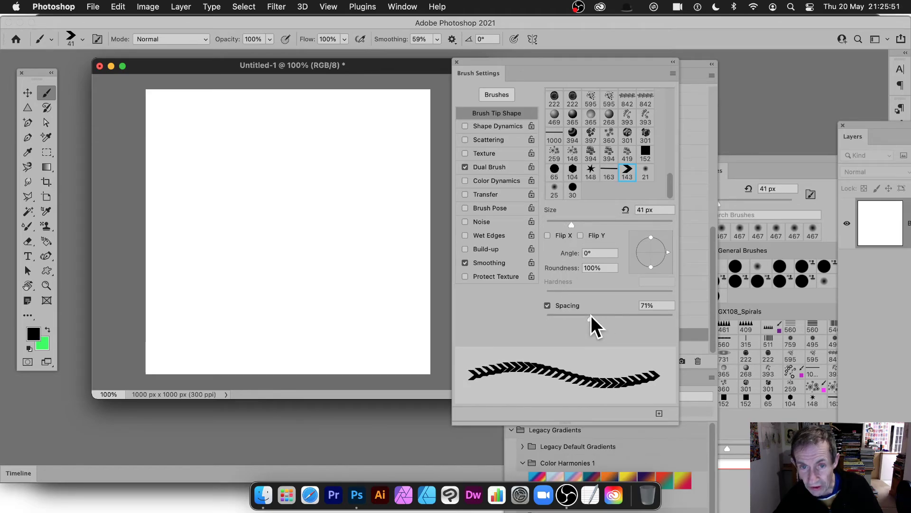
Try dual tips 146 and 148, set the star to 90 px, count 6, 84% spacing.
left_click(496, 167)
left_click_drag(637, 266, 622, 267)
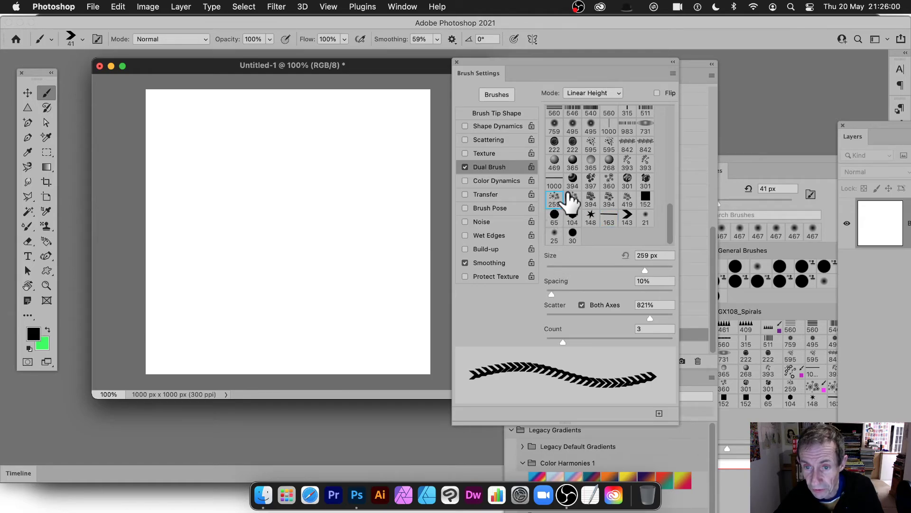
left_click(572, 199)
left_click(591, 217)
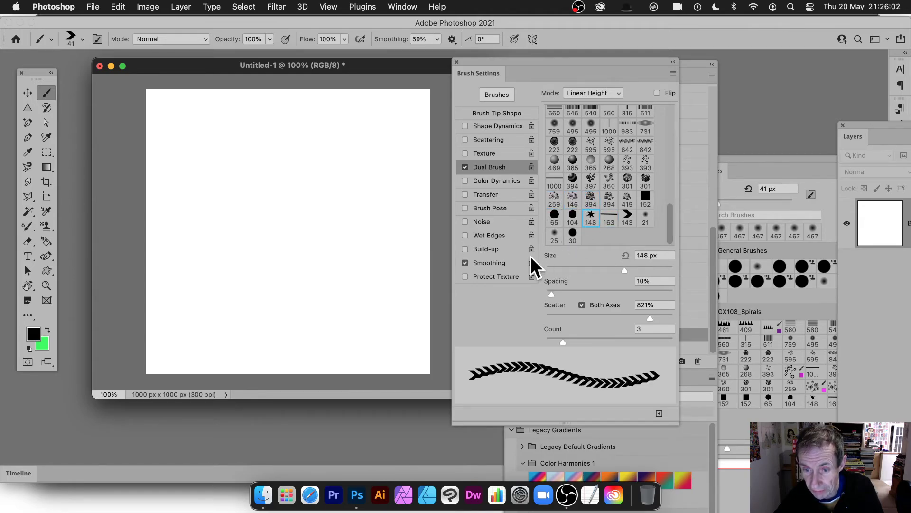
left_click_drag(615, 267, 602, 270)
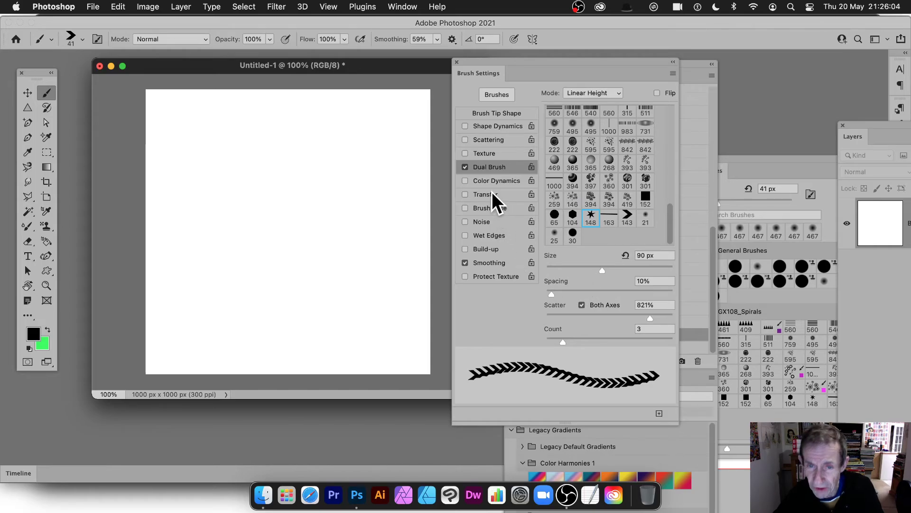
left_click_drag(552, 294, 579, 296)
left_click_drag(575, 333, 586, 351)
left_click_drag(595, 294, 599, 294)
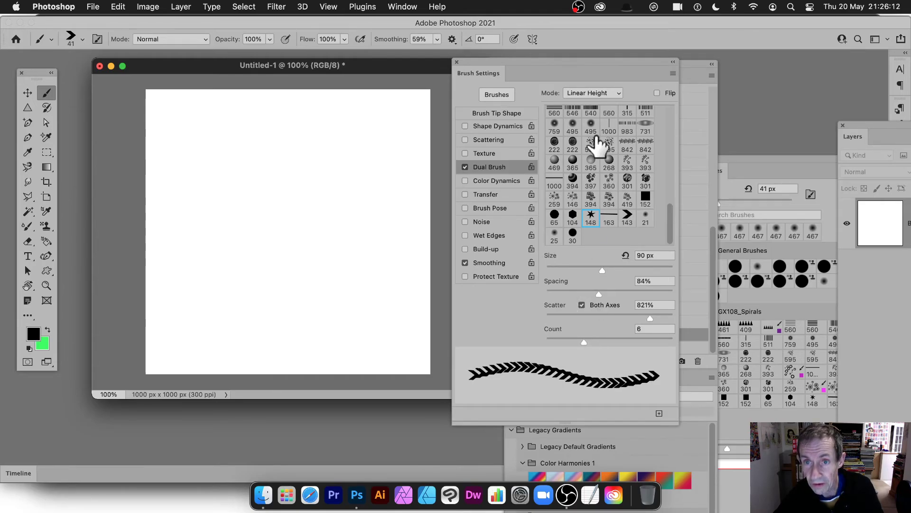
Set Dual Brush to Linear Burn, scatter 951%, spacing 58%, size 30 px, count 5.
left_click(589, 95)
left_click(588, 71)
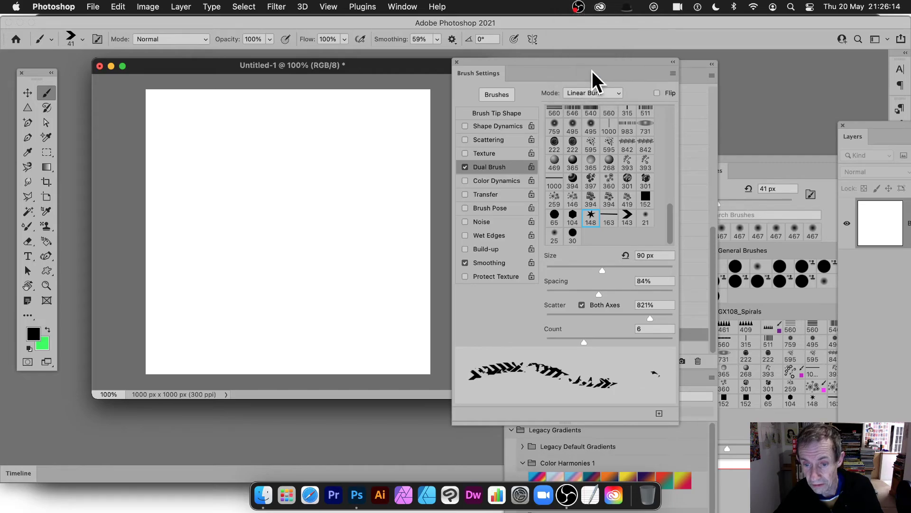
mouse_move(602, 270)
left_mouse_down()
mouse_move(620, 271)
mouse_move(590, 271)
left_mouse_up()
mouse_move(650, 317)
left_mouse_down()
mouse_move(573, 313)
mouse_move(667, 314)
left_mouse_up()
mouse_move(596, 288)
left_mouse_down()
mouse_move(622, 289)
mouse_move(583, 290)
mouse_move(611, 267)
mouse_move(568, 267)
left_mouse_up()
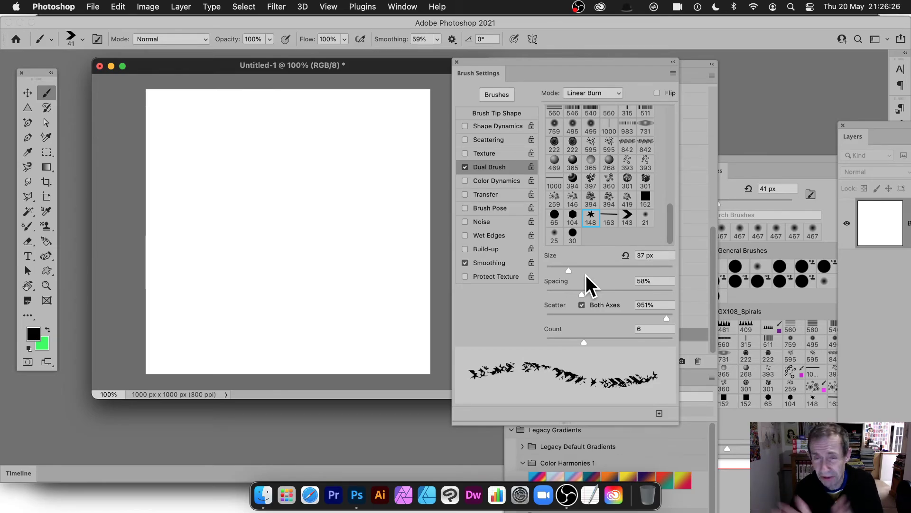
left_click_drag(566, 269, 571, 290)
mouse_move(582, 339)
left_mouse_down()
mouse_move(608, 340)
mouse_move(577, 341)
left_mouse_up()
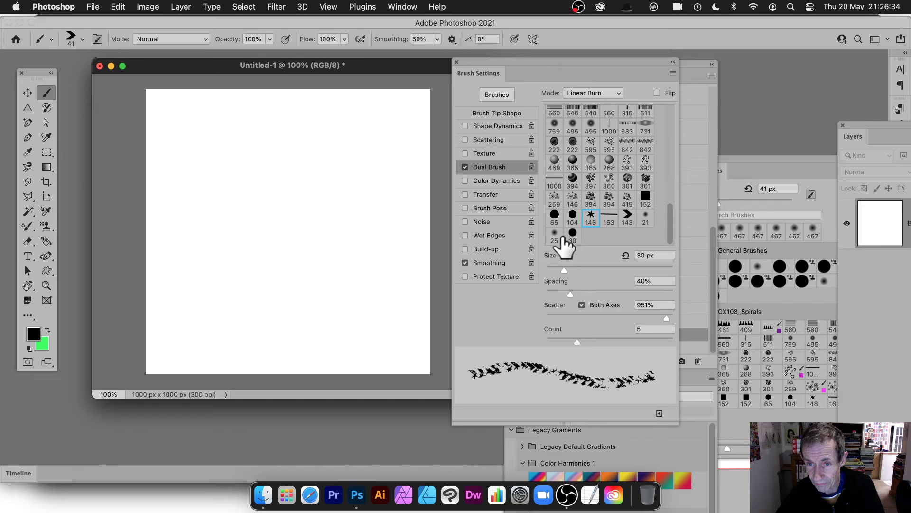
Use the 25 soft round dual tip at 122% spacing, enlarge the main tip to 137 px, dual tip 24 px.
left_click(555, 237)
left_click_drag(561, 269, 629, 269)
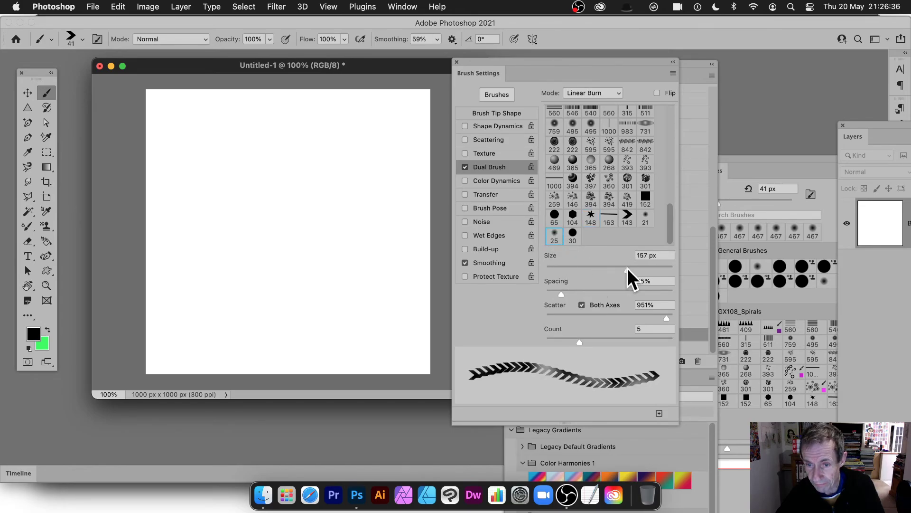
mouse_move(591, 294)
left_mouse_down()
mouse_move(637, 299)
mouse_move(616, 294)
left_mouse_up()
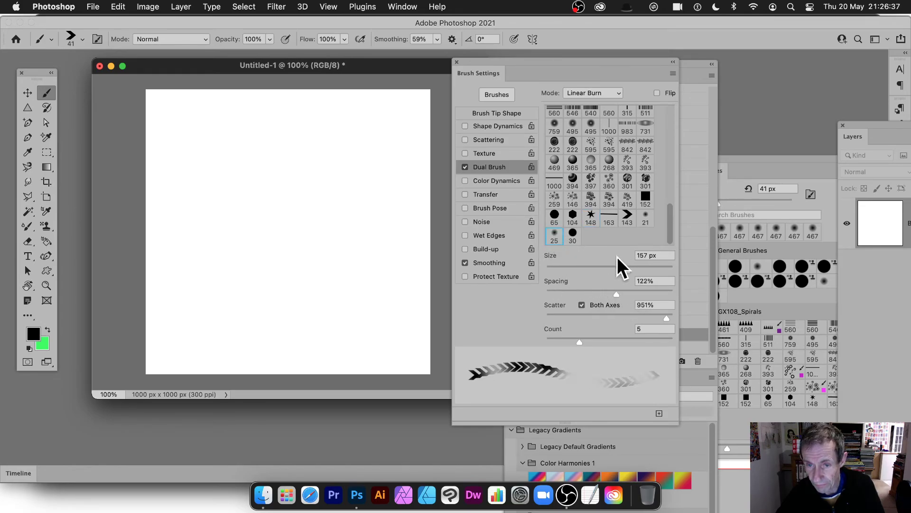
left_click(497, 113)
left_click_drag(580, 223, 621, 227)
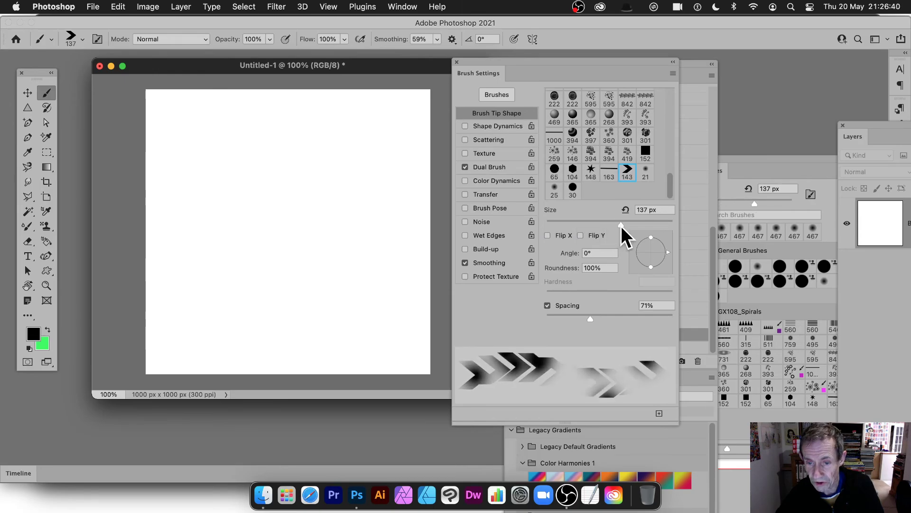
left_click(489, 167)
left_click_drag(605, 265, 560, 270)
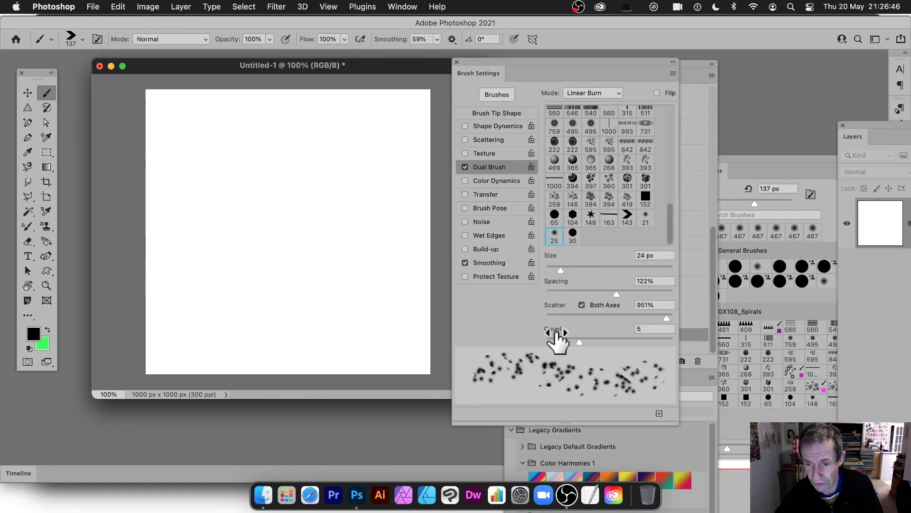